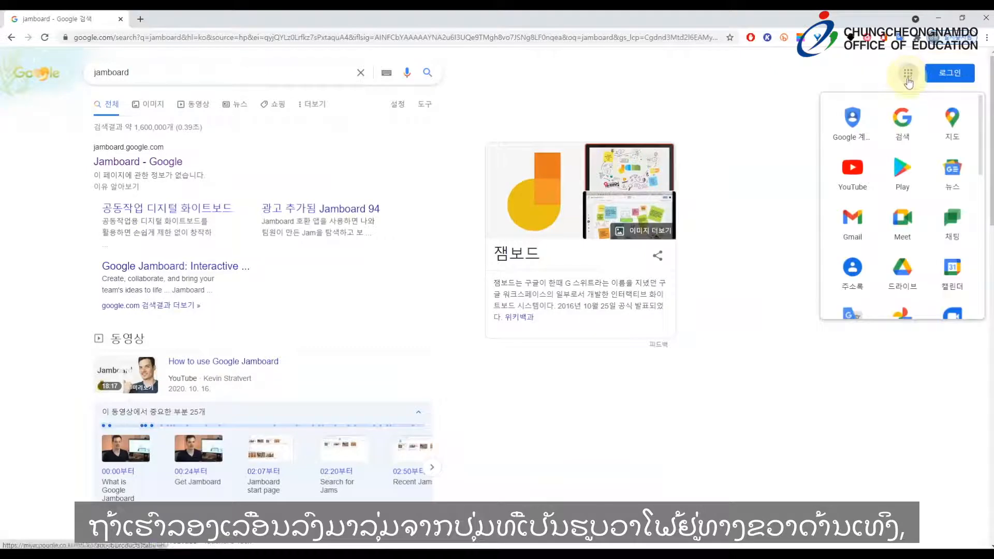
Open Jamboard from the Google apps list and sign in with the saved account by entering its password
{"action": "scroll", "coordinate": [908, 191], "scroll_direction": "down", "scroll_amount": 3}
{"action": "scroll", "coordinate": [909, 196], "scroll_direction": "down", "scroll_amount": 2}
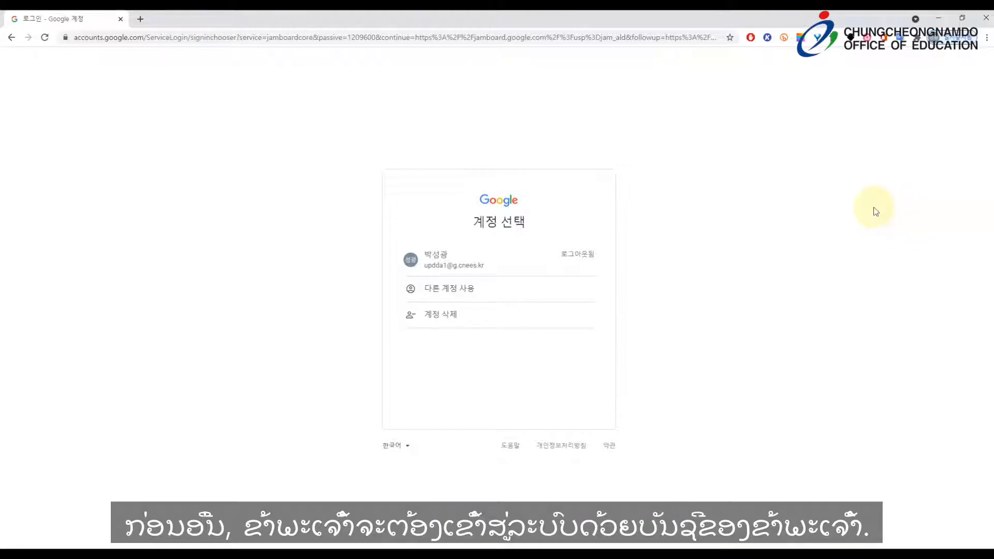
{"action": "left_click", "coordinate": [507, 266]}
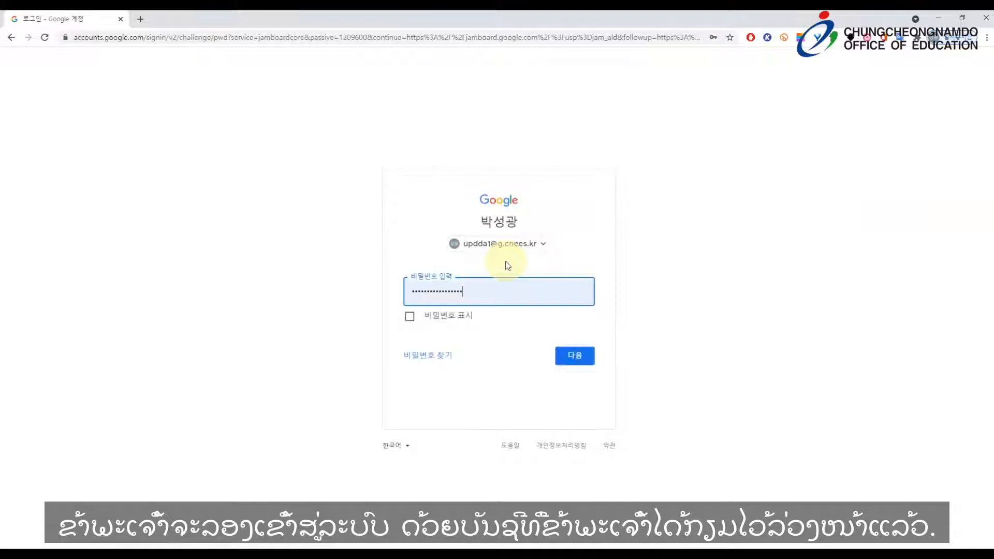
{"action": "double_click", "coordinate": [499, 291]}
{"action": "type", "text": "*********"}
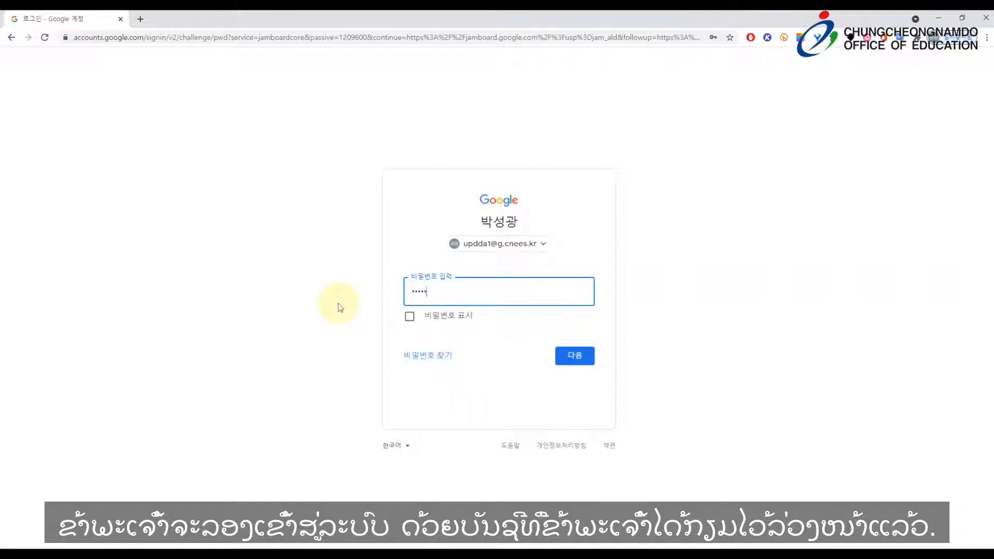
{"action": "left_click", "coordinate": [561, 357]}
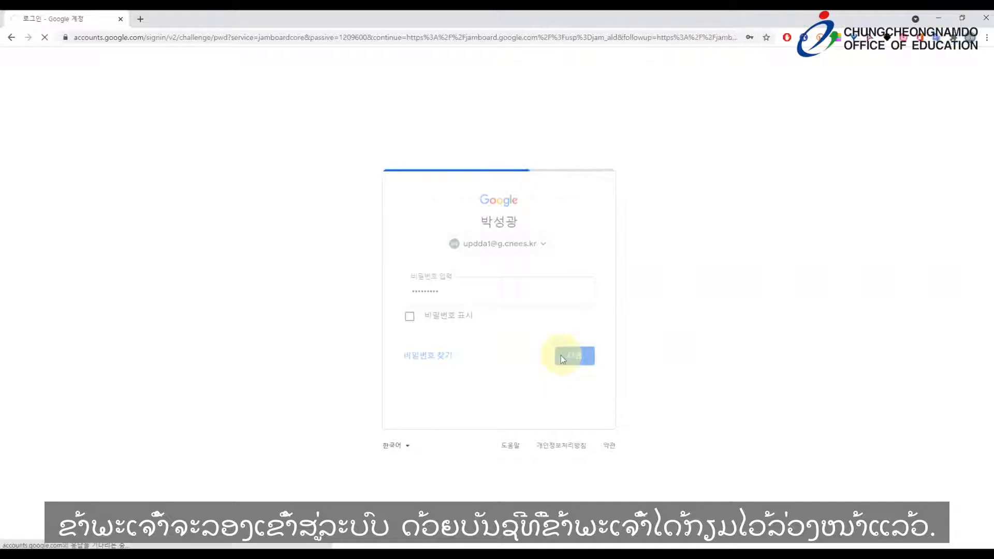
Create a new blank jam from the Jamboard home page
{"action": "left_click", "coordinate": [750, 206]}
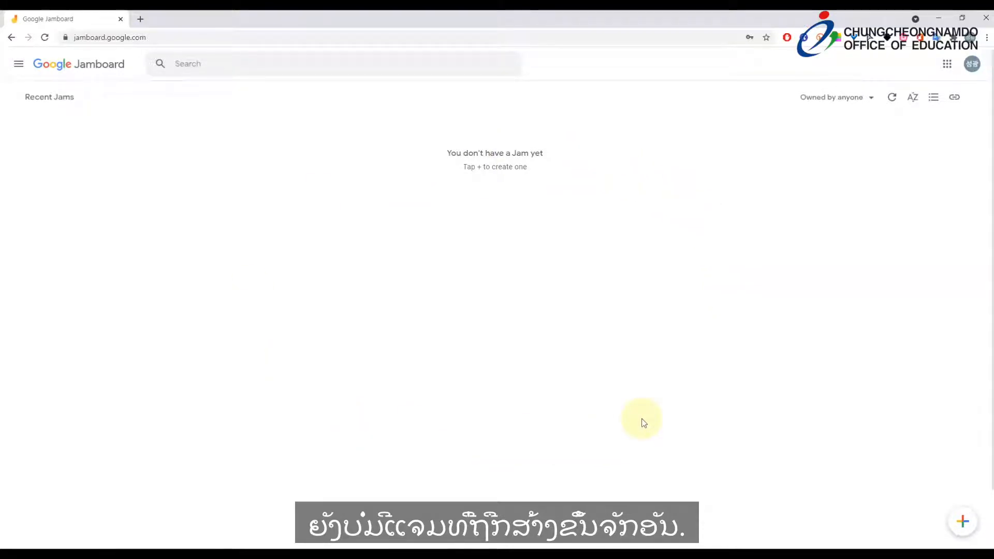
{"action": "left_click", "coordinate": [963, 523]}
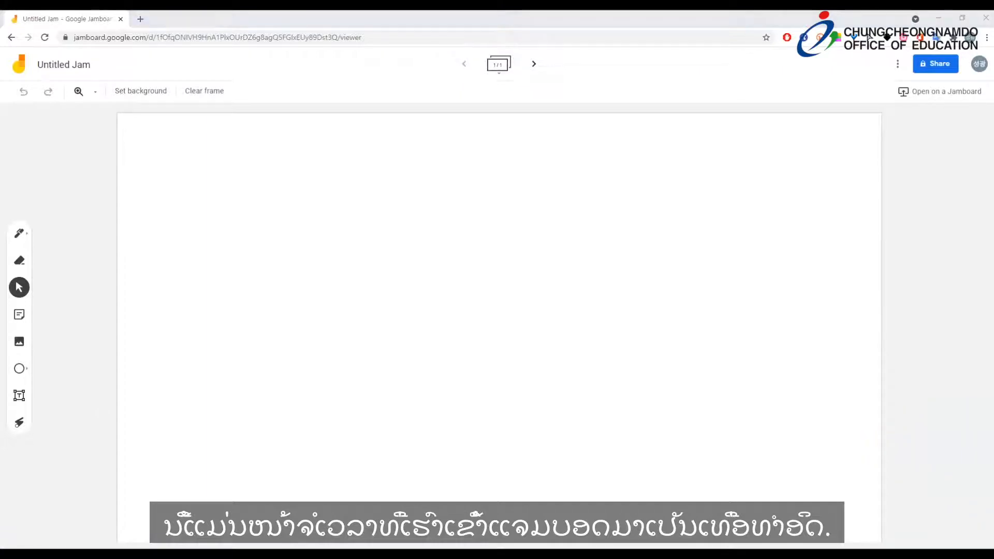
{"action": "left_click", "coordinate": [422, 223]}
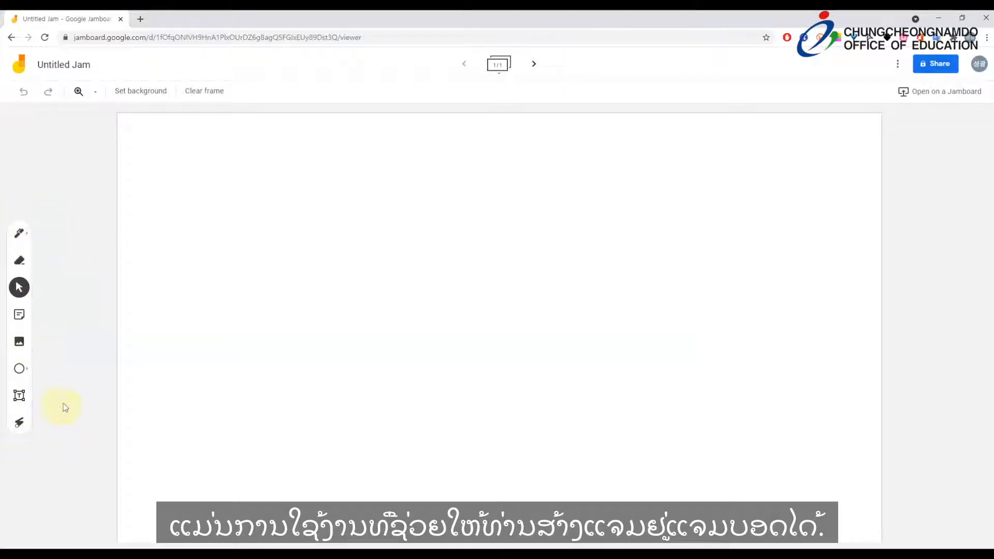
Handwrite the word "pen" on the blank frame with the Pen tool, and show the pen options
{"action": "left_click", "coordinate": [20, 233]}
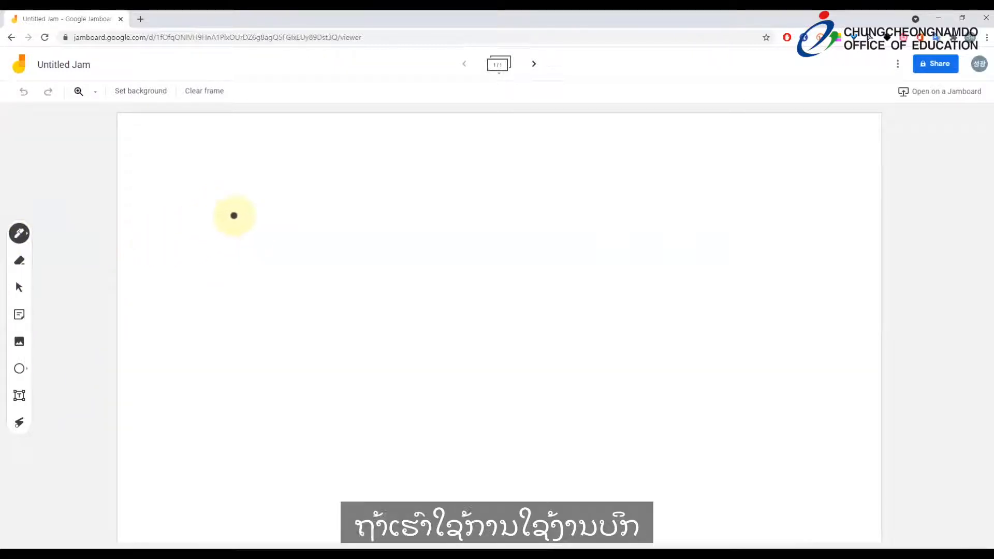
{"action": "mouse_move", "coordinate": [234, 218]}
{"action": "left_mouse_down"}
{"action": "mouse_move", "coordinate": [213, 291]}
{"action": "mouse_move", "coordinate": [243, 224]}
{"action": "mouse_move", "coordinate": [234, 262]}
{"action": "mouse_move", "coordinate": [273, 238]}
{"action": "mouse_move", "coordinate": [289, 262]}
{"action": "mouse_move", "coordinate": [317, 257]}
{"action": "mouse_move", "coordinate": [317, 269]}
{"action": "left_mouse_up"}
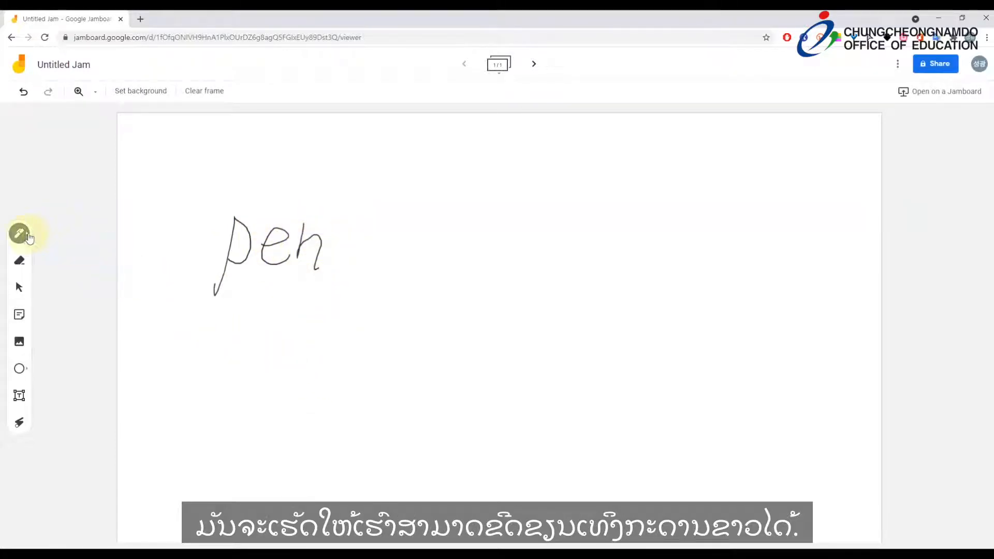
{"action": "left_click", "coordinate": [26, 237]}
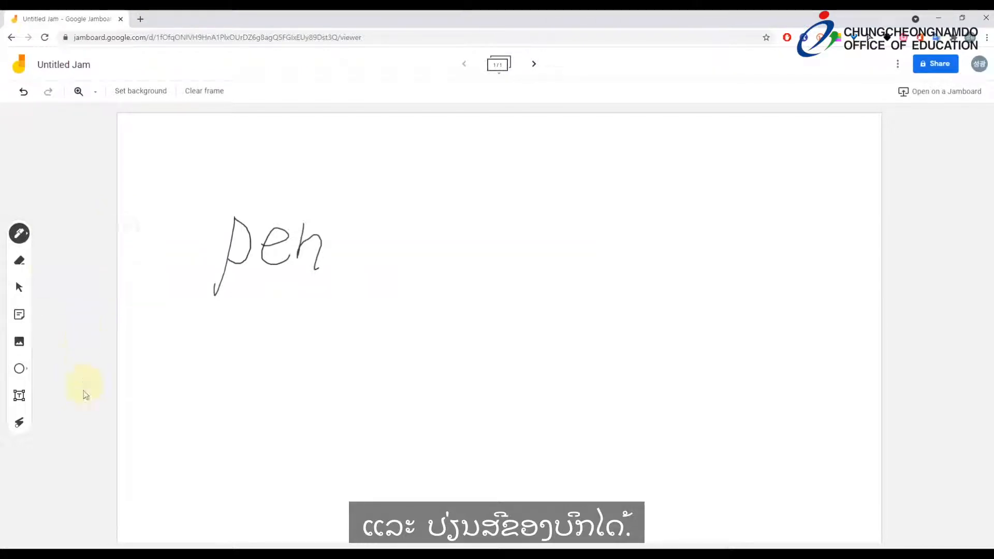
Erase the handwritten word "pen" from the frame and return to the Select tool
{"action": "left_click", "coordinate": [23, 263]}
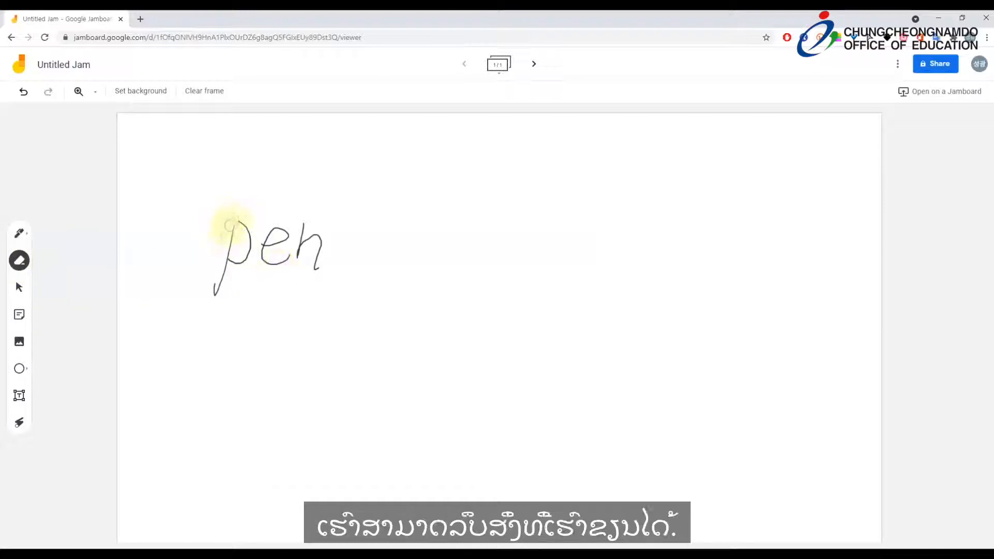
{"action": "mouse_move", "coordinate": [233, 222]}
{"action": "left_mouse_down"}
{"action": "mouse_move", "coordinate": [216, 273]}
{"action": "mouse_move", "coordinate": [225, 262]}
{"action": "mouse_move", "coordinate": [246, 281]}
{"action": "mouse_move", "coordinate": [241, 246]}
{"action": "mouse_move", "coordinate": [272, 239]}
{"action": "mouse_move", "coordinate": [282, 223]}
{"action": "mouse_move", "coordinate": [326, 284]}
{"action": "mouse_move", "coordinate": [307, 257]}
{"action": "left_mouse_up"}
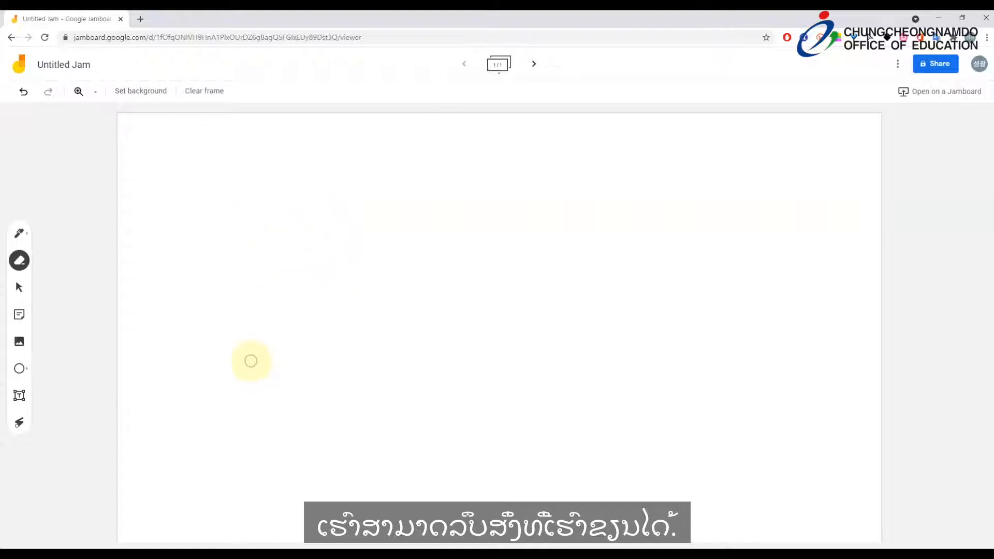
{"action": "left_click", "coordinate": [19, 288]}
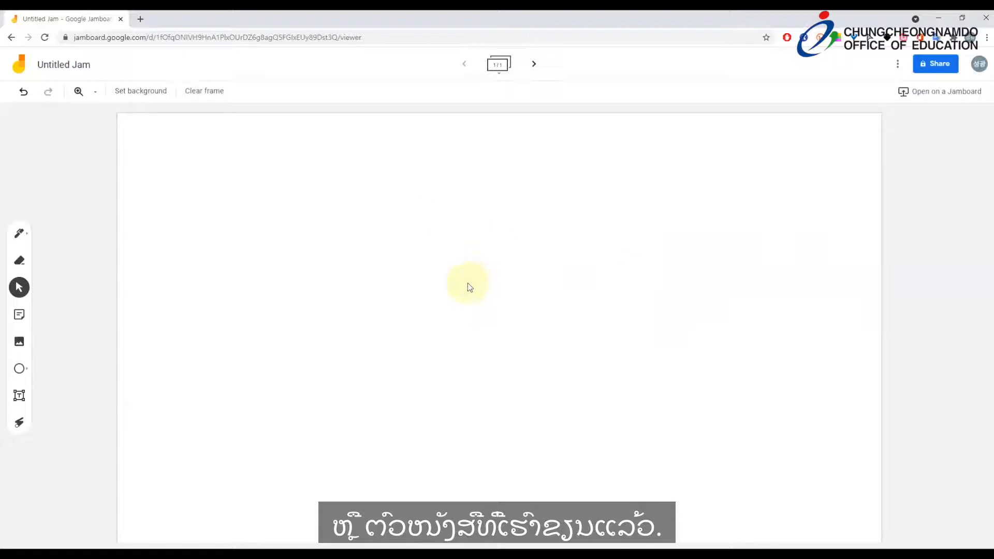
Add a yellow sticky note reading "happy" and place it in the left part of the frame
{"action": "left_click", "coordinate": [21, 317]}
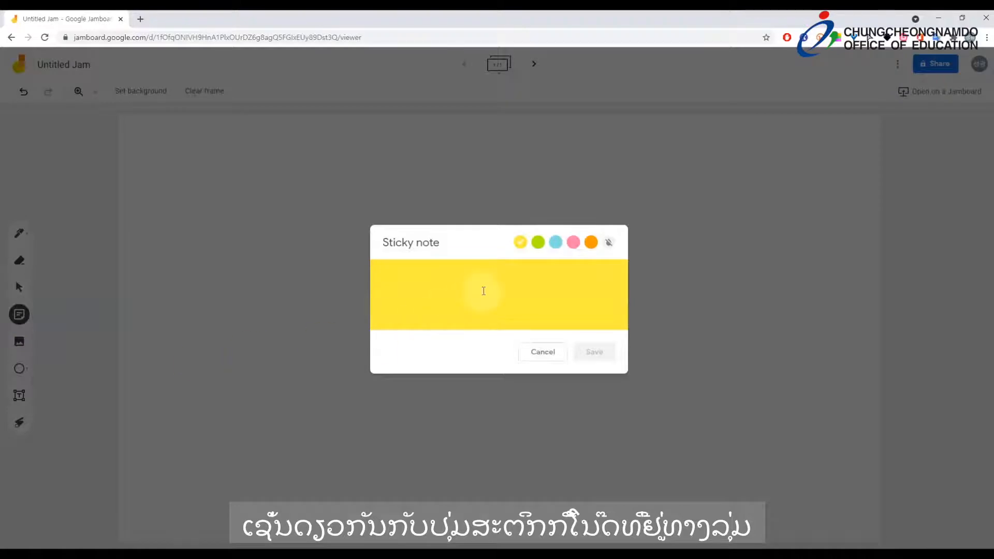
{"action": "type", "text": "happy"}
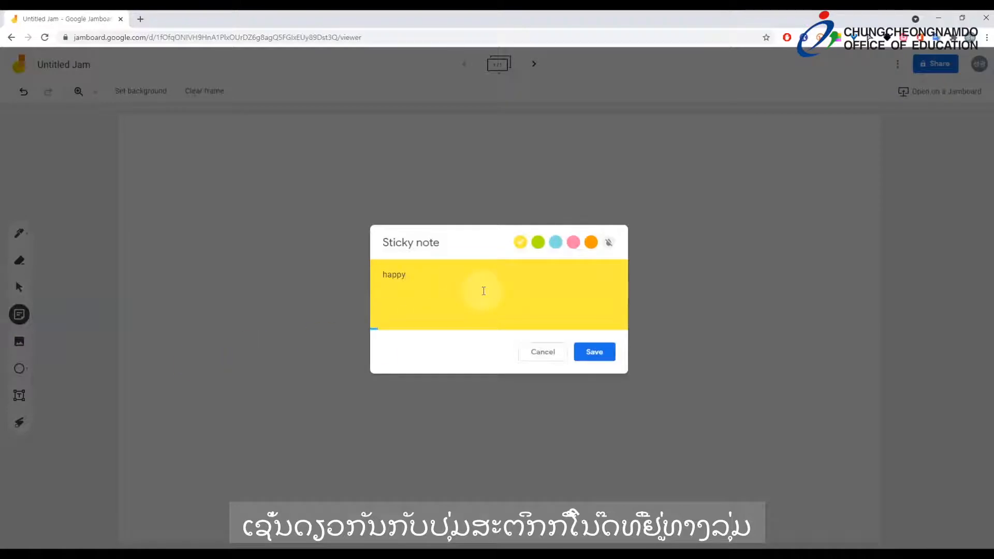
{"action": "left_click", "coordinate": [595, 352]}
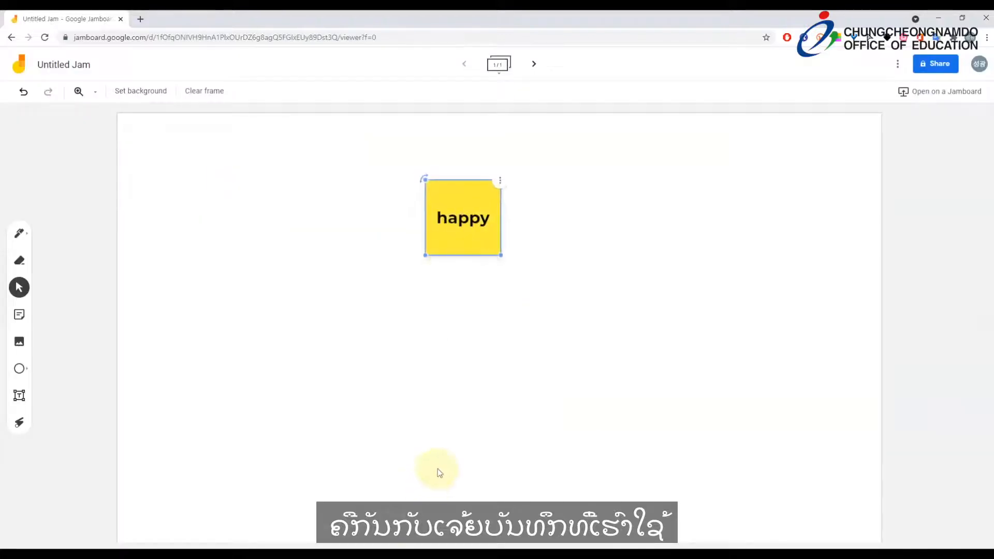
{"action": "left_click_drag", "start_coordinate": [462, 242], "coordinate": [271, 309]}
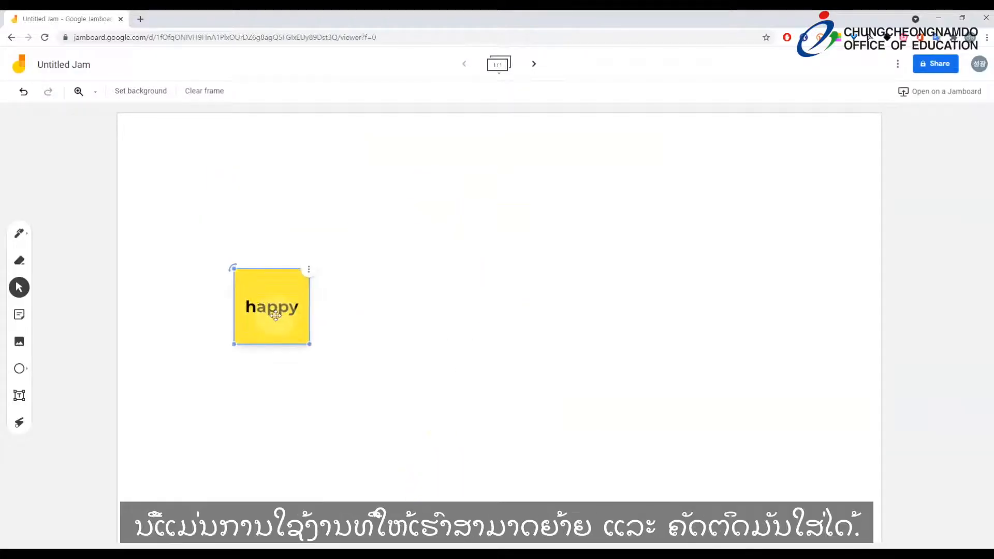
Add an orange sticky note reading "love" and place it to the right of the "happy" note
{"action": "left_click", "coordinate": [19, 314]}
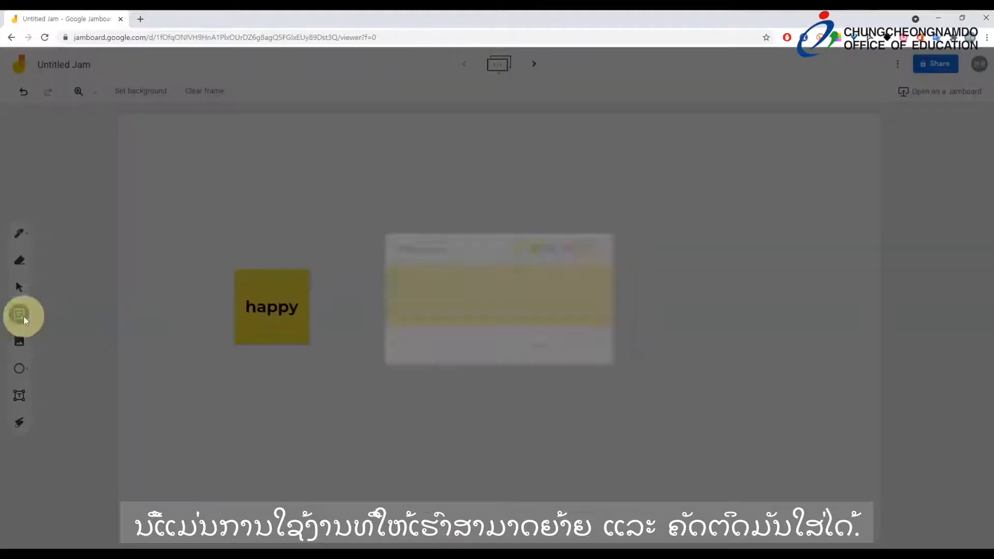
{"action": "left_click", "coordinate": [590, 242]}
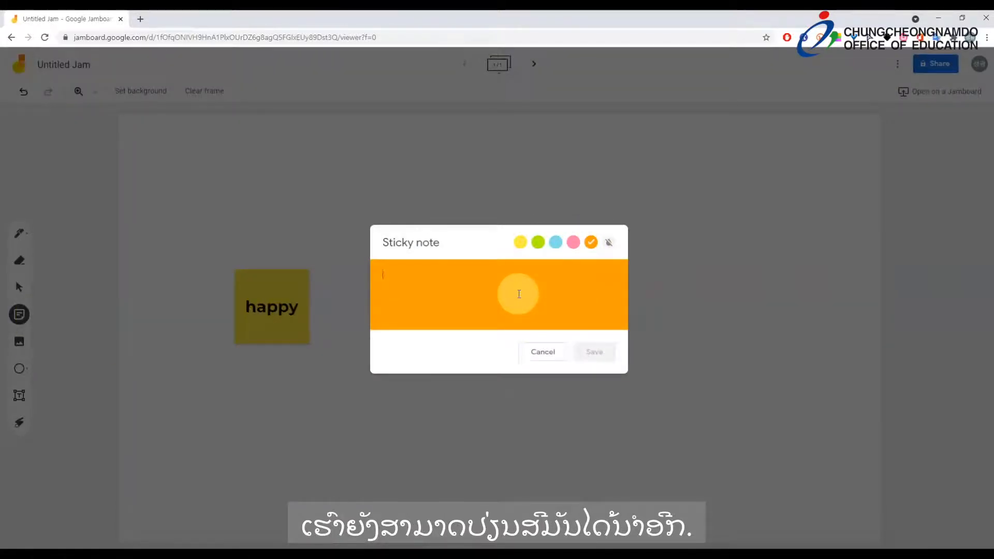
{"action": "type", "text": "love"}
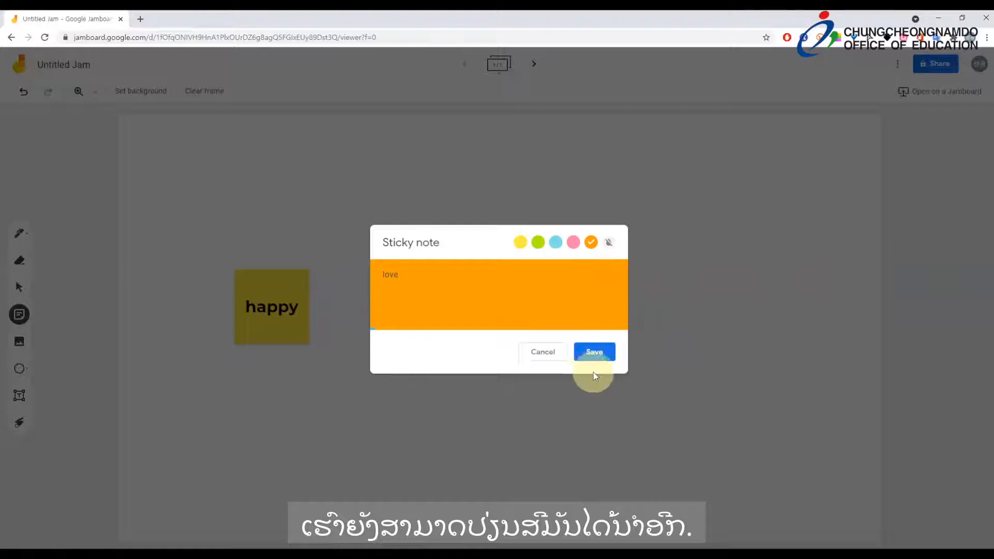
{"action": "left_click", "coordinate": [595, 352]}
{"action": "left_click", "coordinate": [543, 352]}
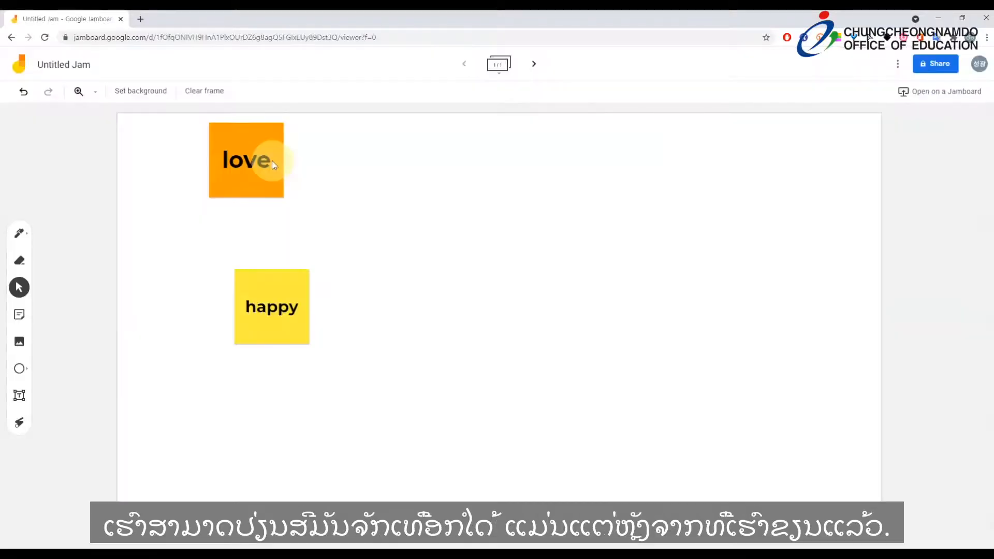
{"action": "left_click_drag", "start_coordinate": [266, 155], "coordinate": [489, 304]}
Change the color of the "love" sticky note to blue
{"action": "left_click", "coordinate": [506, 274]}
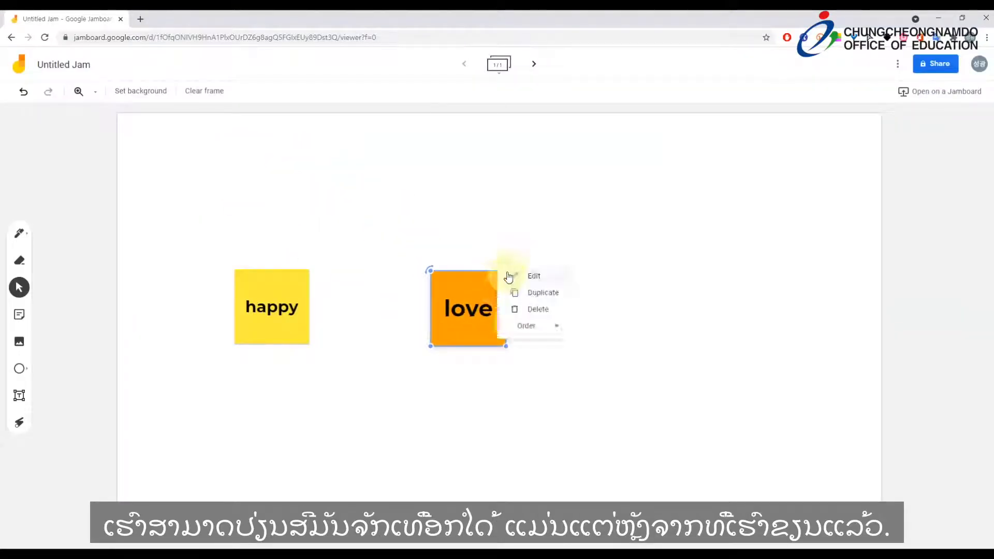
{"action": "left_click", "coordinate": [535, 274]}
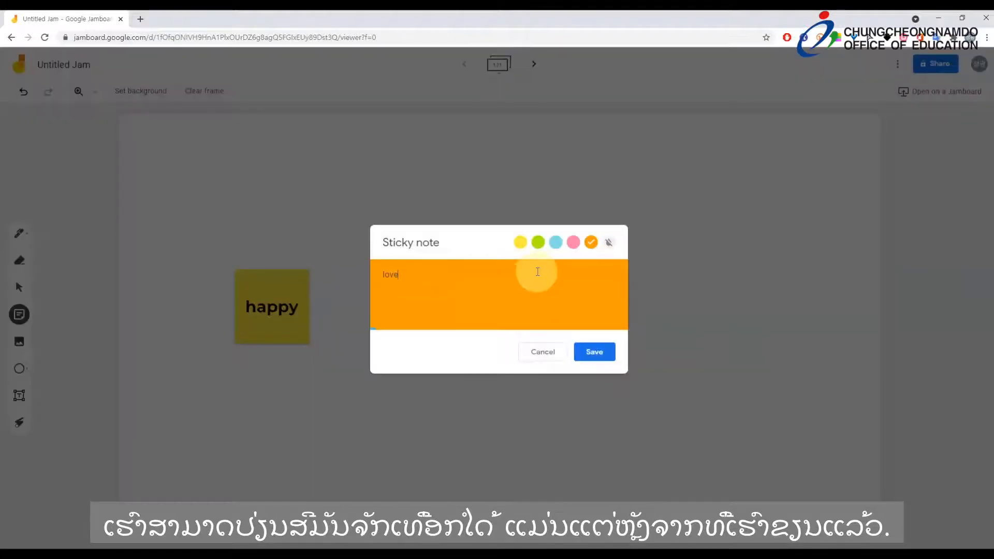
{"action": "left_click", "coordinate": [555, 242]}
{"action": "left_click", "coordinate": [598, 352]}
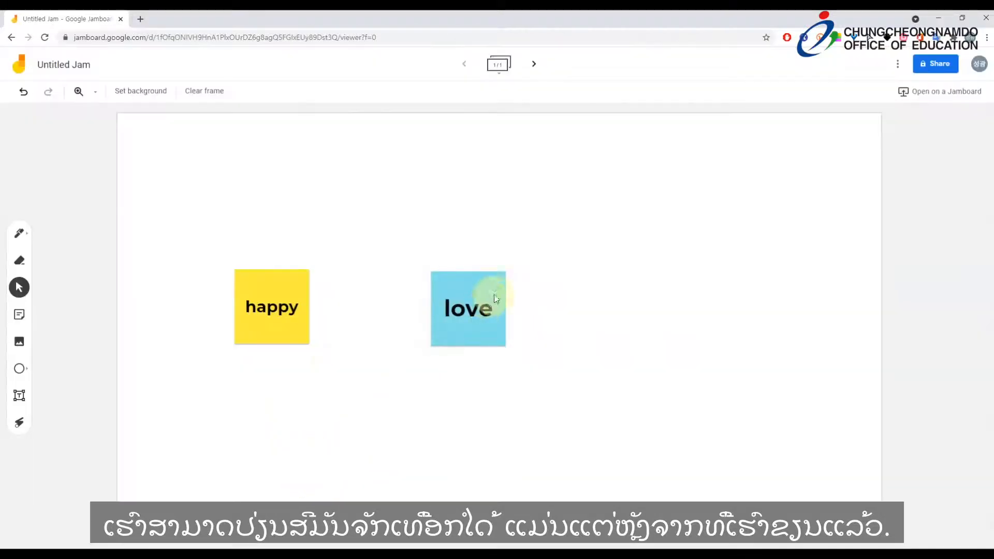
Duplicate the blue "love" note and place the copy to the right of the original
{"action": "left_click", "coordinate": [493, 299]}
{"action": "left_click", "coordinate": [507, 274]}
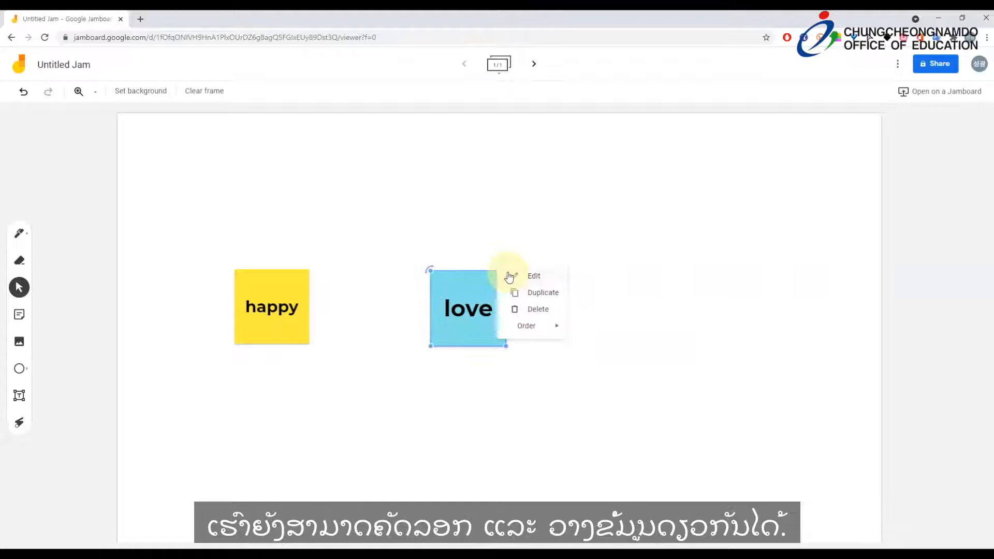
{"action": "left_click", "coordinate": [539, 293]}
{"action": "left_click_drag", "start_coordinate": [502, 329], "coordinate": [616, 324]}
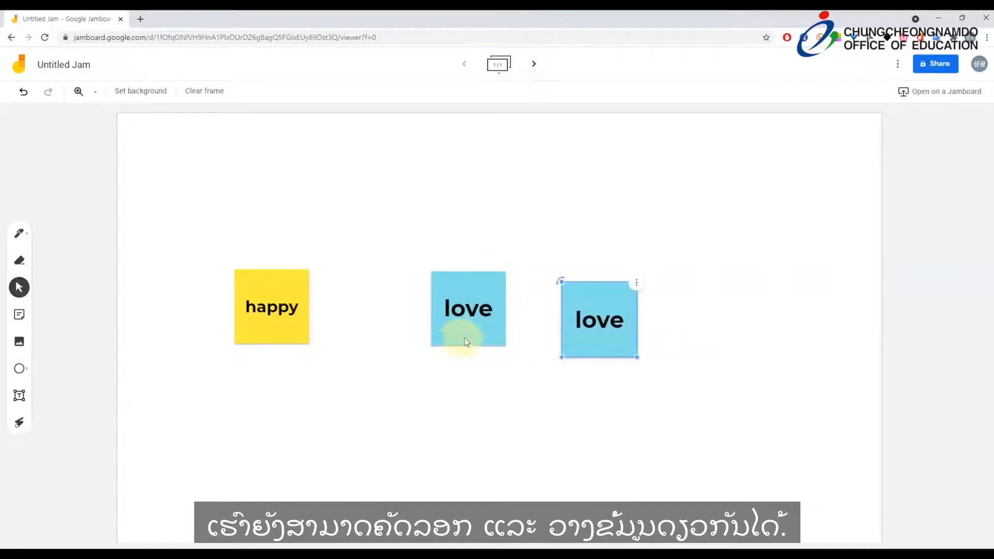
Rearrange the two "love" notes one above the other, just right of the "happy" note
{"action": "left_click_drag", "start_coordinate": [461, 320], "coordinate": [386, 254]}
{"action": "left_click_drag", "start_coordinate": [582, 332], "coordinate": [387, 347]}
{"action": "left_click", "coordinate": [178, 472]}
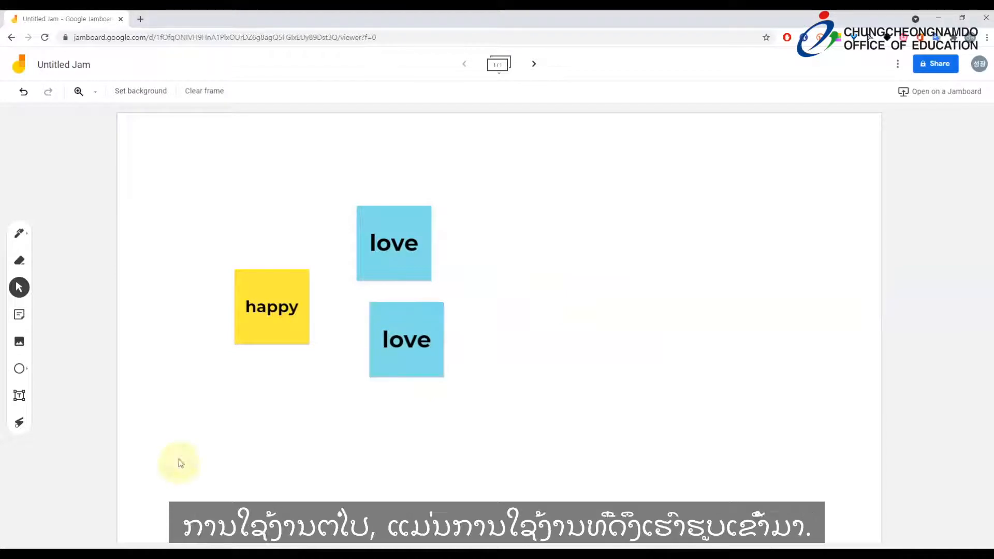
Start adding an image to the jam and search Google Images for "smile"
{"action": "left_click", "coordinate": [23, 346]}
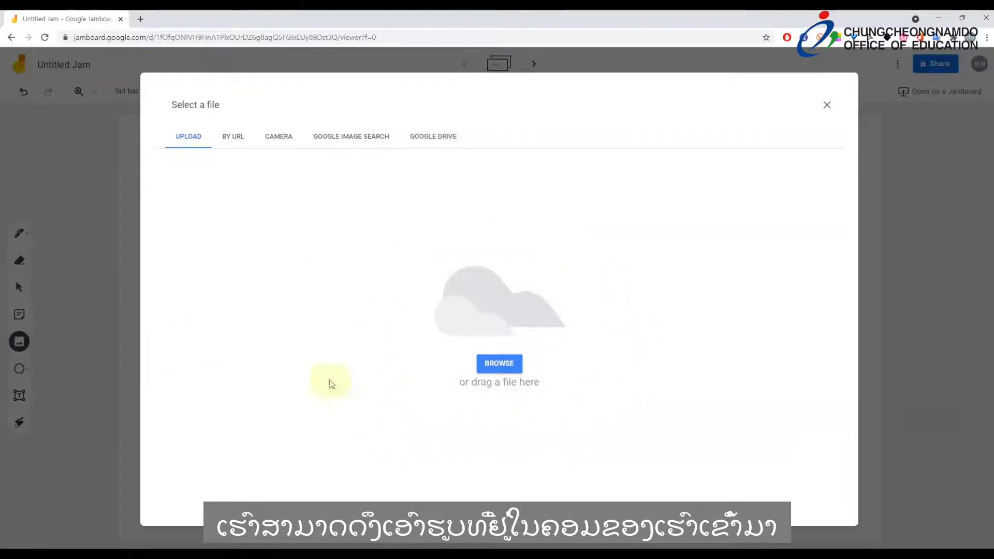
{"action": "left_click", "coordinate": [363, 138]}
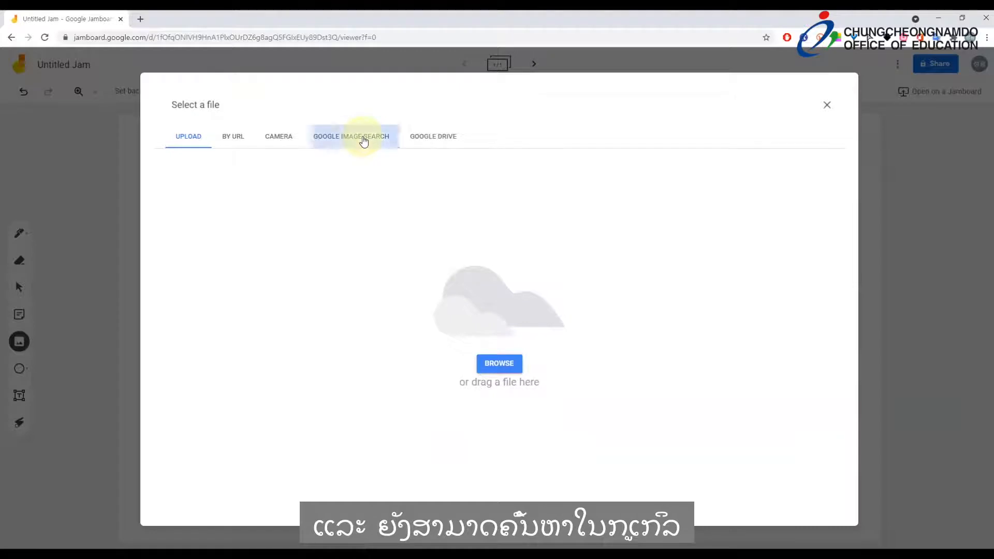
{"action": "left_click", "coordinate": [364, 108]}
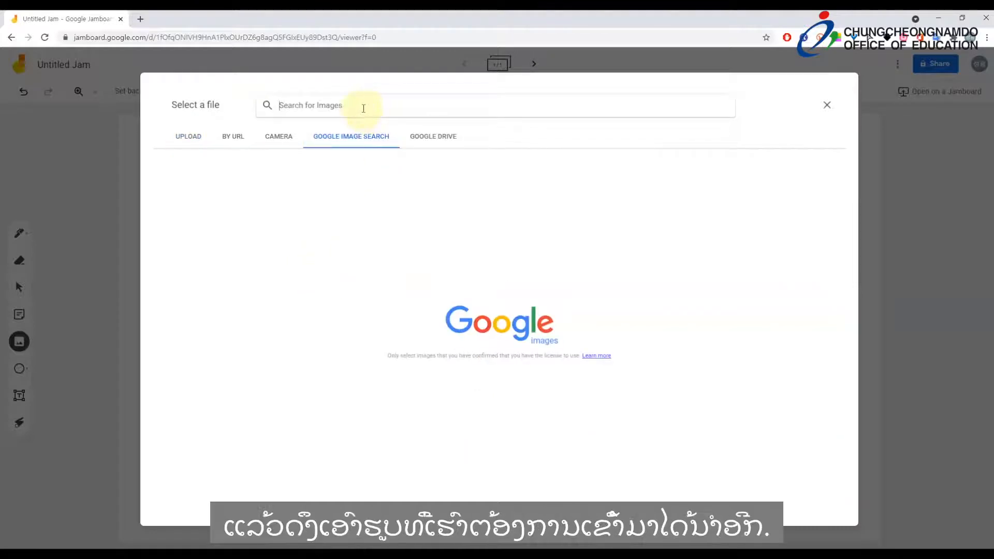
{"action": "type", "text": "smil"}
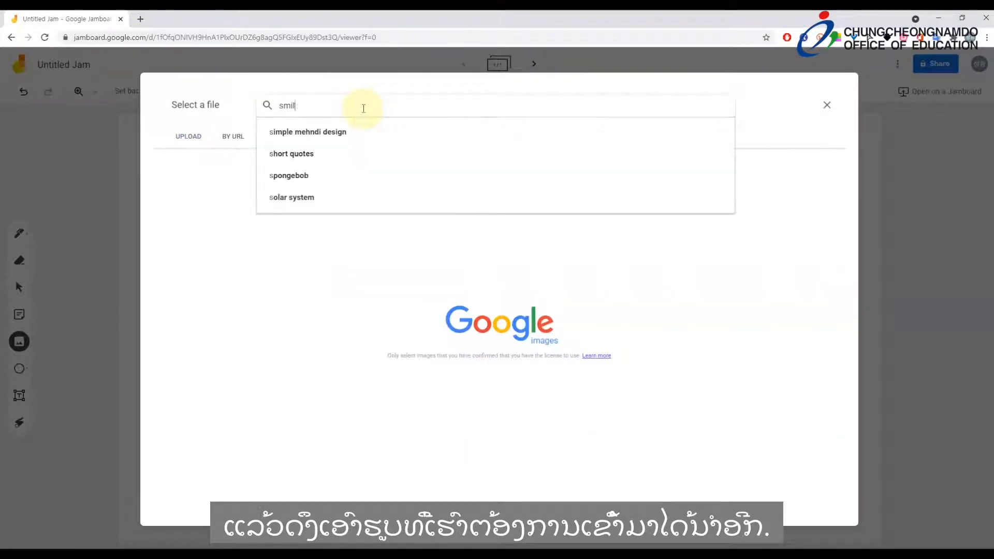
{"action": "type", "text": "oe"}
{"action": "key", "text": "Return"}
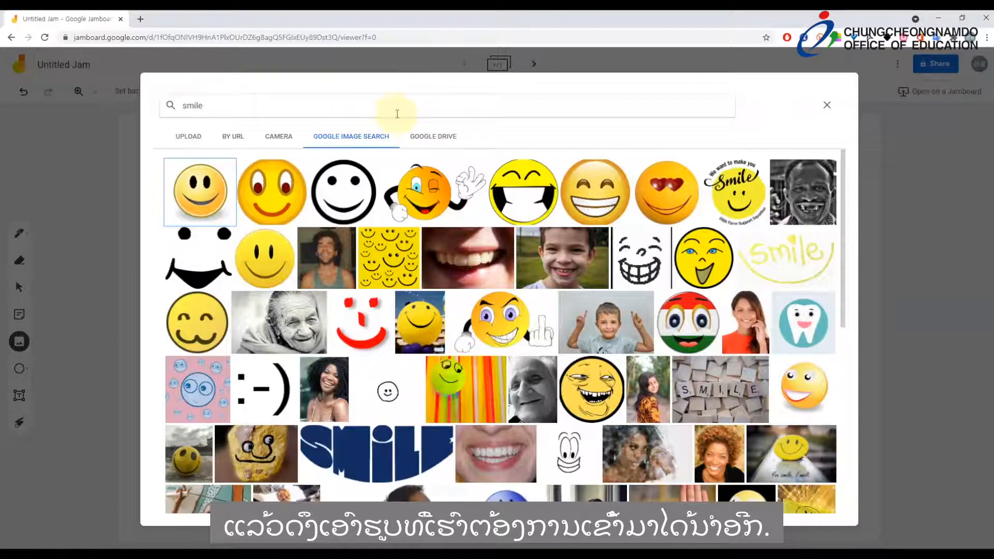
Insert the black-and-white smiley face image and move it to the right of the "love" notes
{"action": "left_click", "coordinate": [347, 191]}
{"action": "mouse_move", "coordinate": [510, 316]}
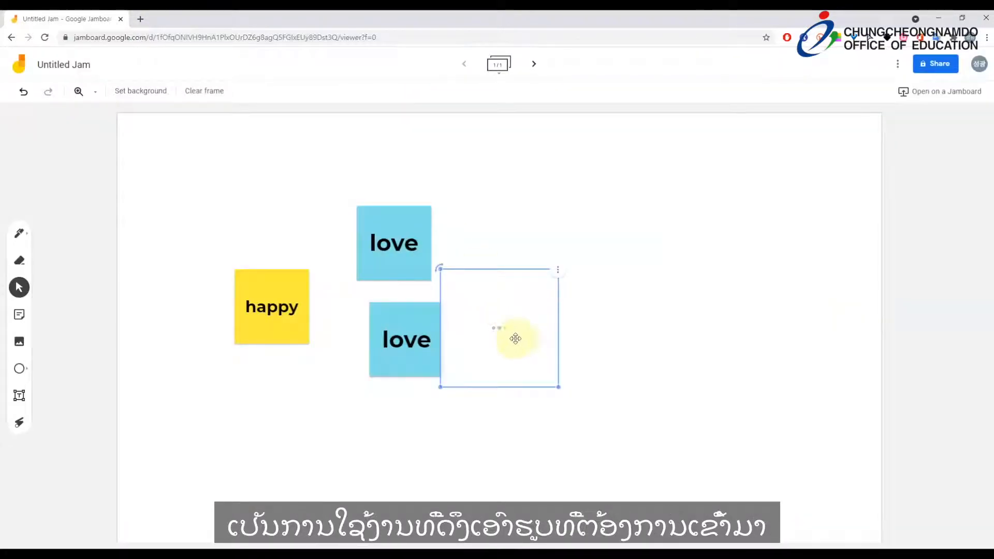
{"action": "left_click_drag", "start_coordinate": [515, 339], "coordinate": [627, 271]}
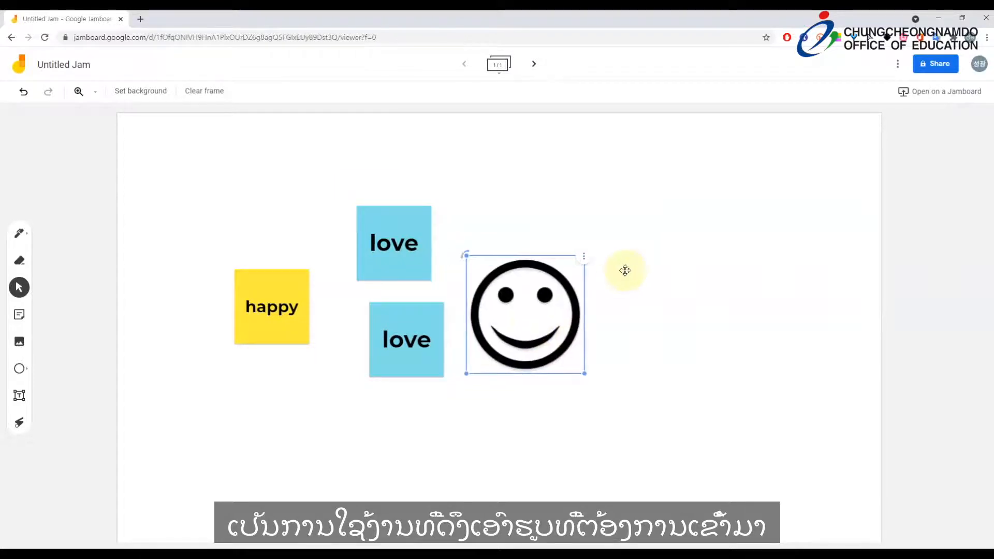
{"action": "left_click", "coordinate": [651, 424]}
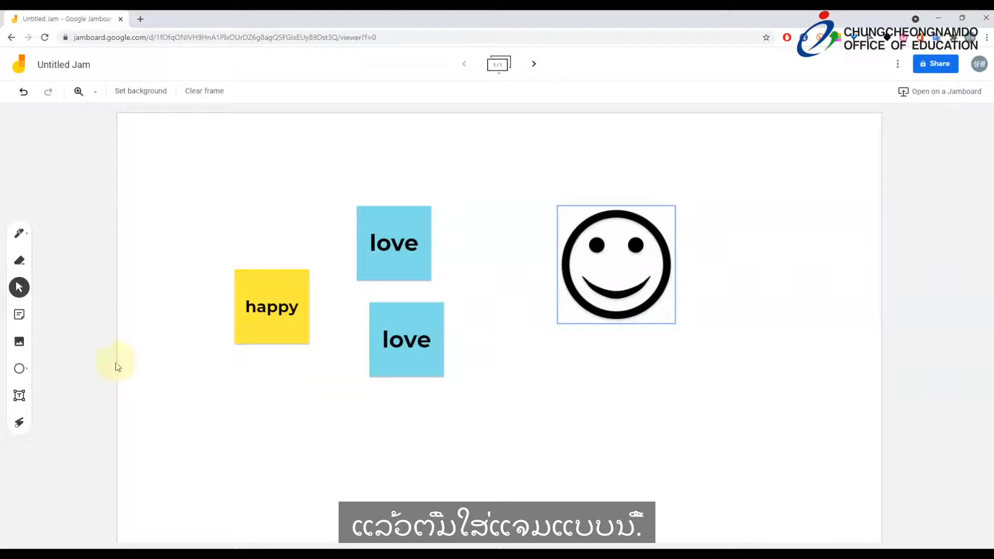
Draw a circle in the empty area below the smiley face, to the right of the lower "love" note
{"action": "left_click", "coordinate": [21, 370]}
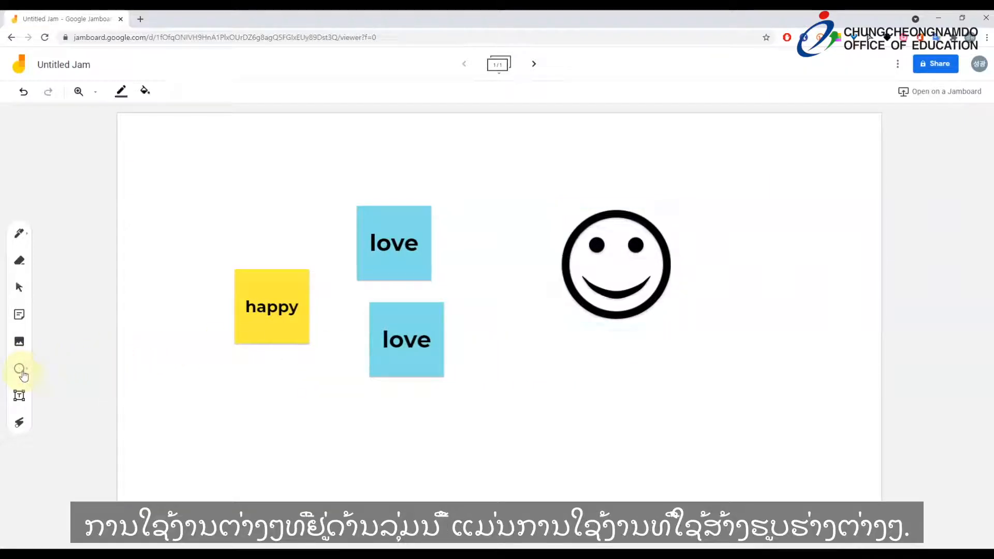
{"action": "left_click_drag", "start_coordinate": [509, 359], "coordinate": [592, 445]}
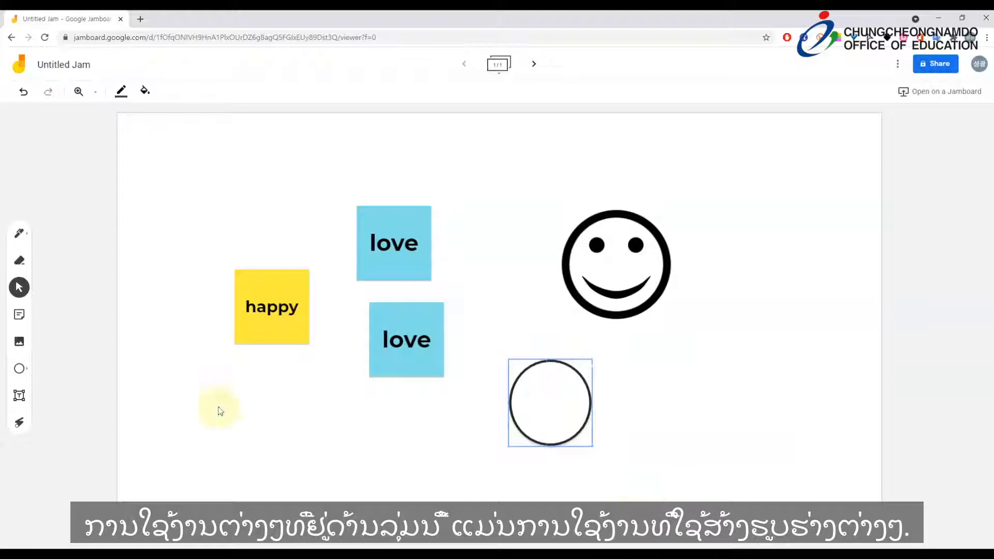
{"action": "left_click", "coordinate": [28, 377]}
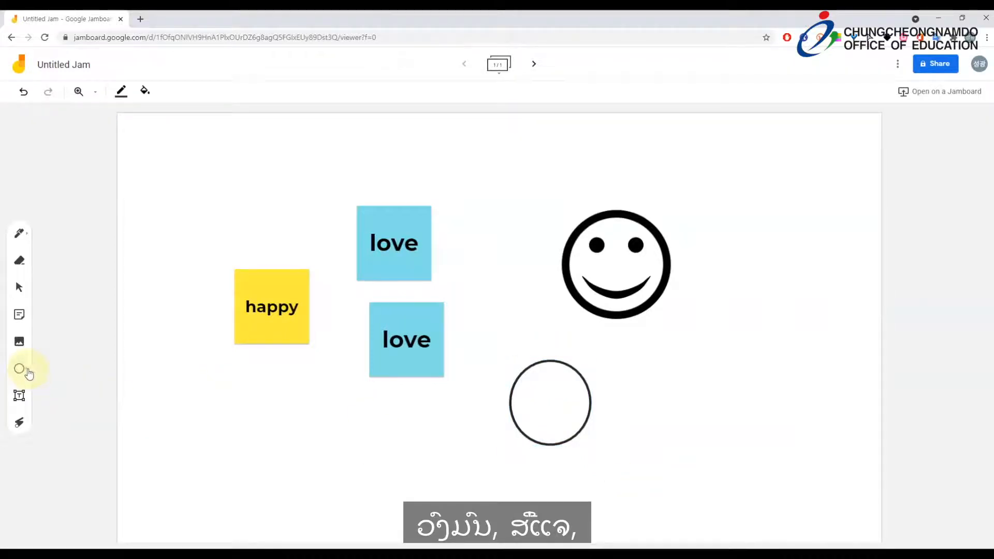
{"action": "left_click", "coordinate": [24, 370]}
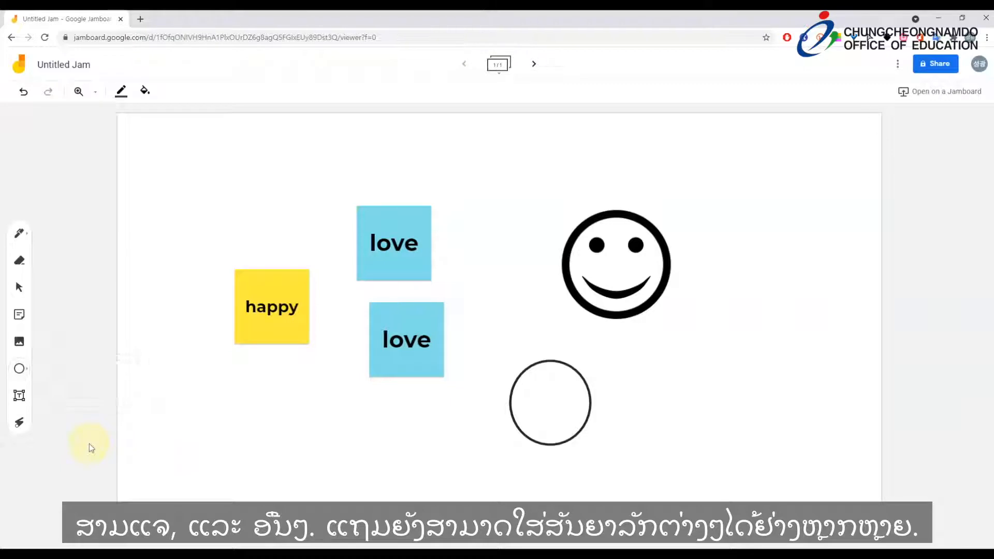
Add a text box reading "hello" below and to the left of the "happy" note
{"action": "left_click", "coordinate": [24, 400]}
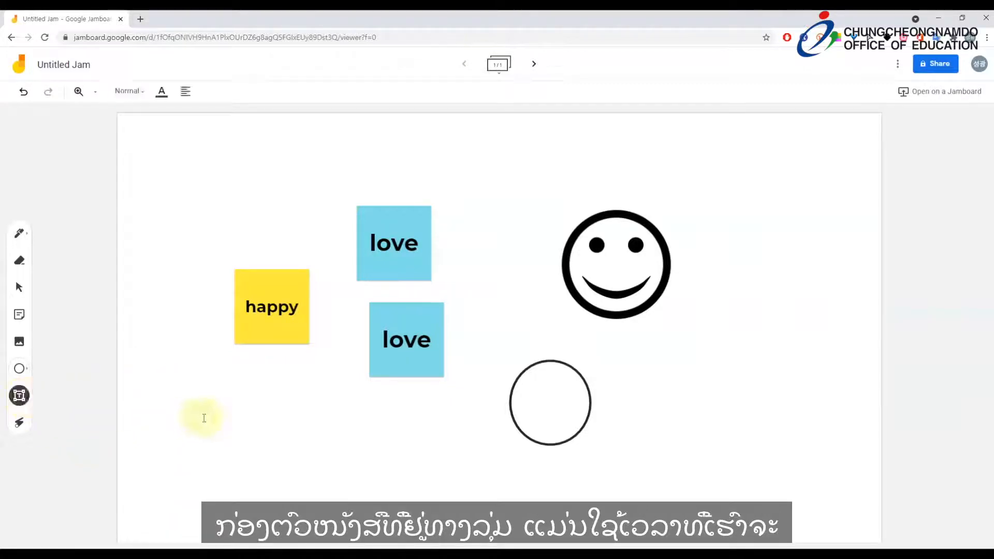
{"action": "left_click", "coordinate": [199, 431]}
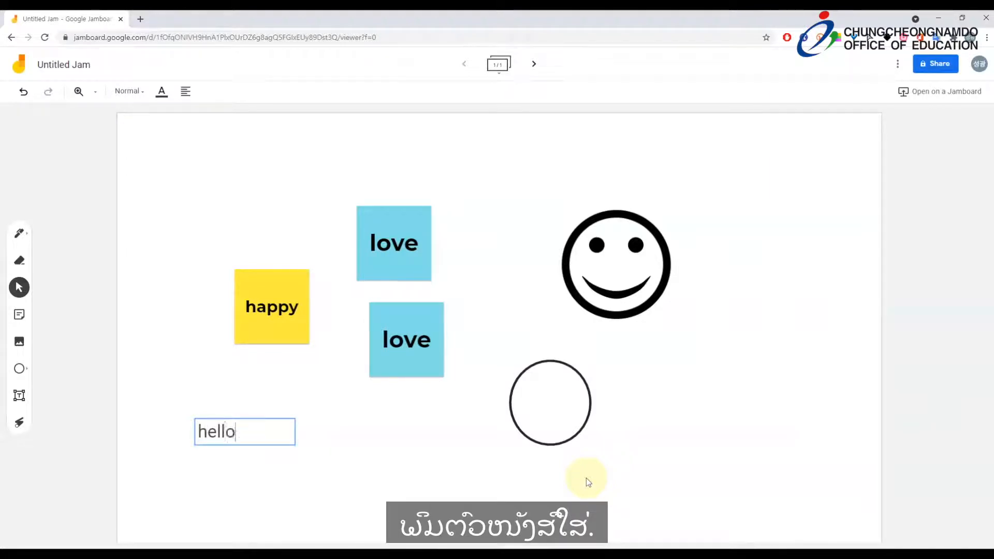
{"action": "left_click", "coordinate": [286, 525]}
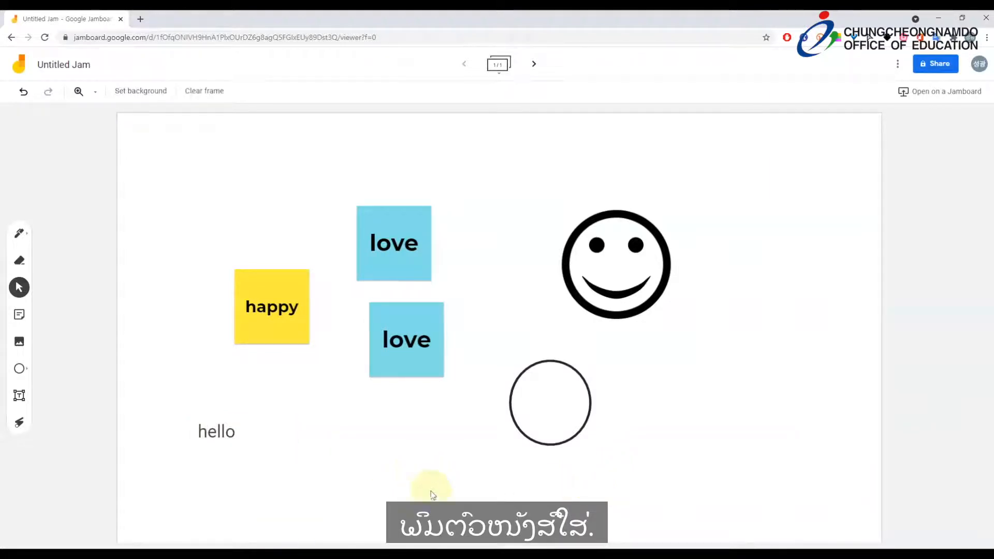
{"action": "left_click", "coordinate": [20, 424]}
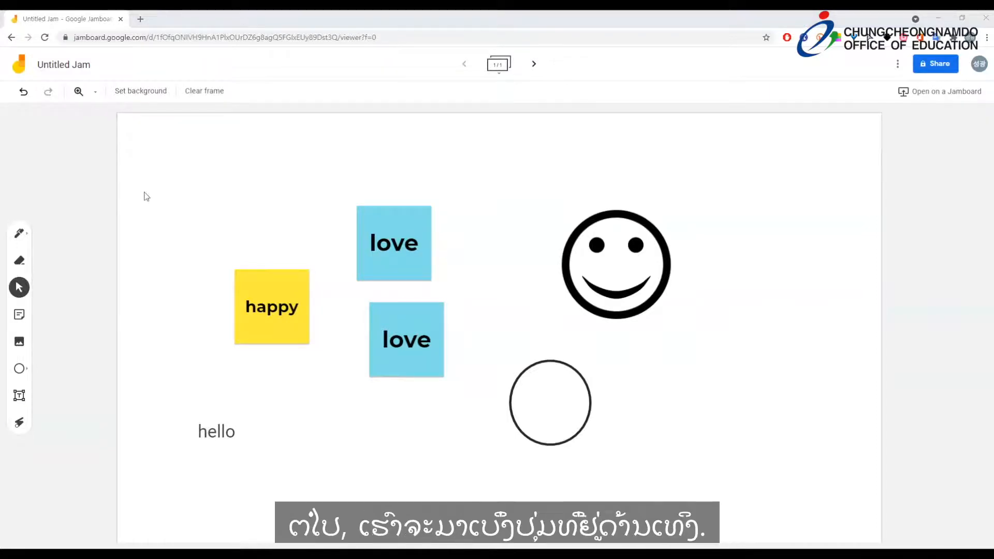
{"action": "left_click", "coordinate": [146, 203]}
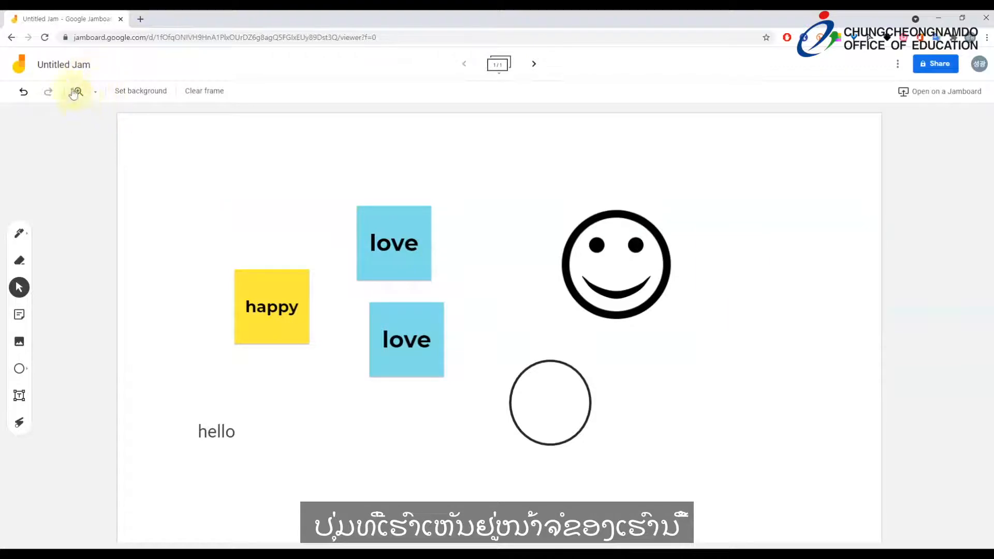
Zoom the frame to 200% to examine the notes enlarged, and restore the fit-to-window zoom
{"action": "left_click", "coordinate": [97, 93]}
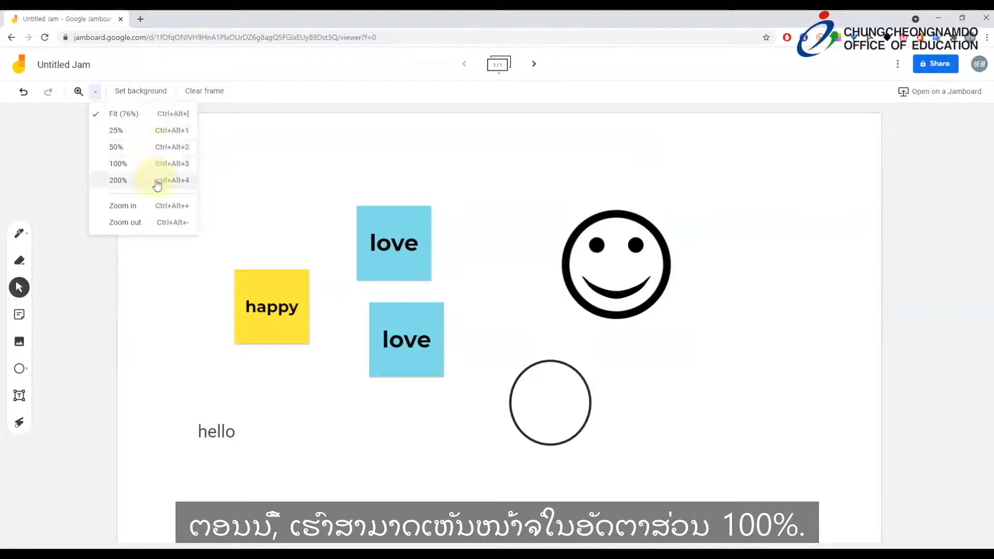
{"action": "left_click", "coordinate": [118, 181]}
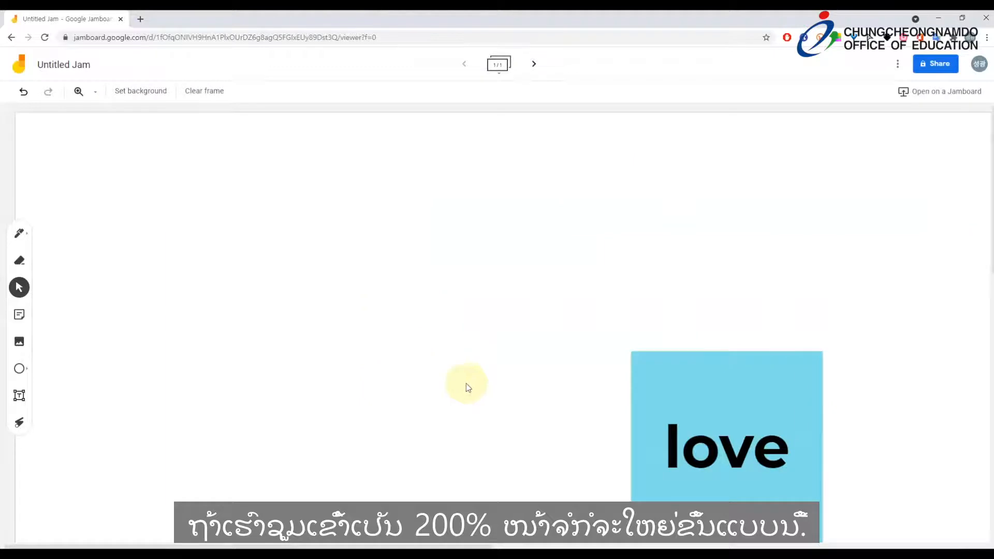
{"action": "scroll", "coordinate": [445, 334], "scroll_direction": "down", "scroll_amount": 6}
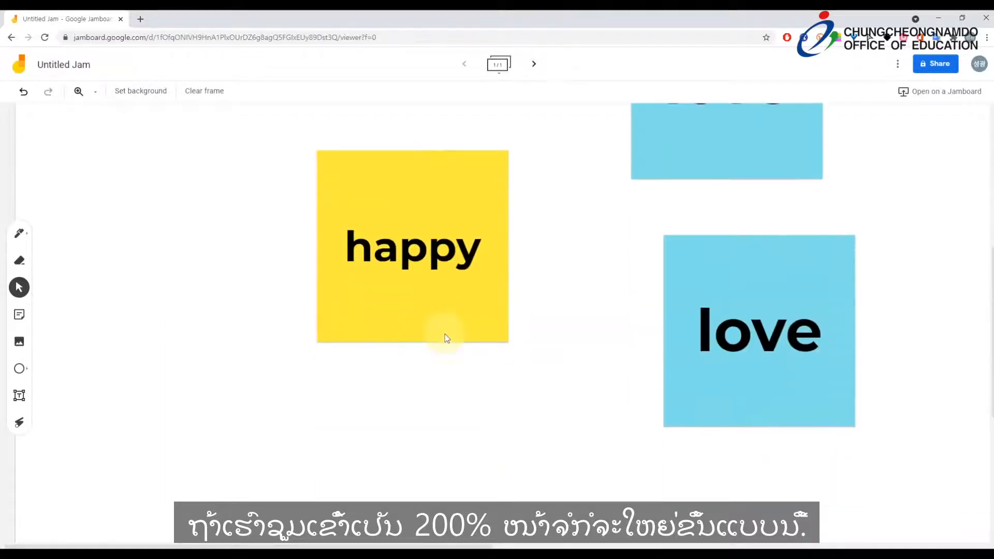
{"action": "left_click", "coordinate": [95, 91]}
{"action": "left_click", "coordinate": [118, 114]}
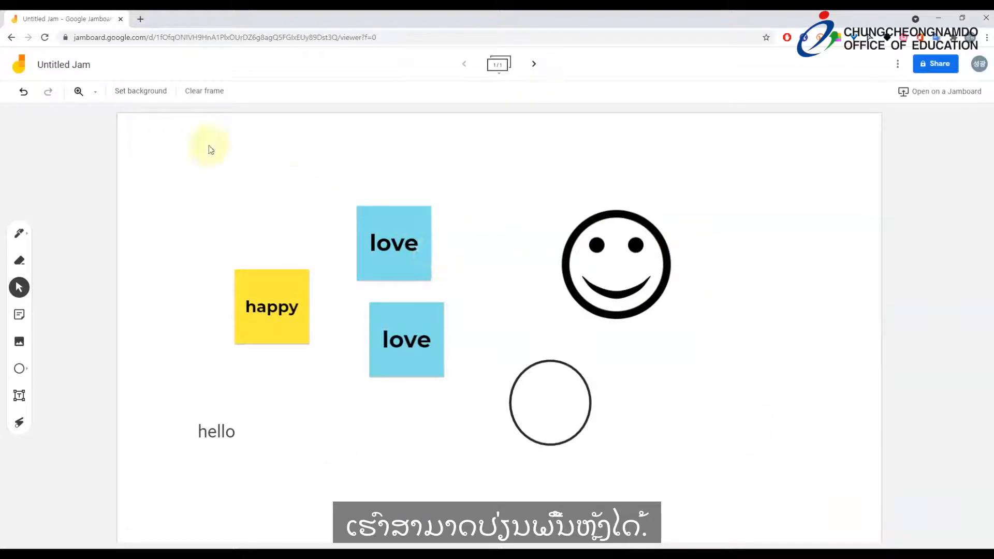
Try the dotted background on the frame and replace it with the square grid background
{"action": "left_click", "coordinate": [144, 96]}
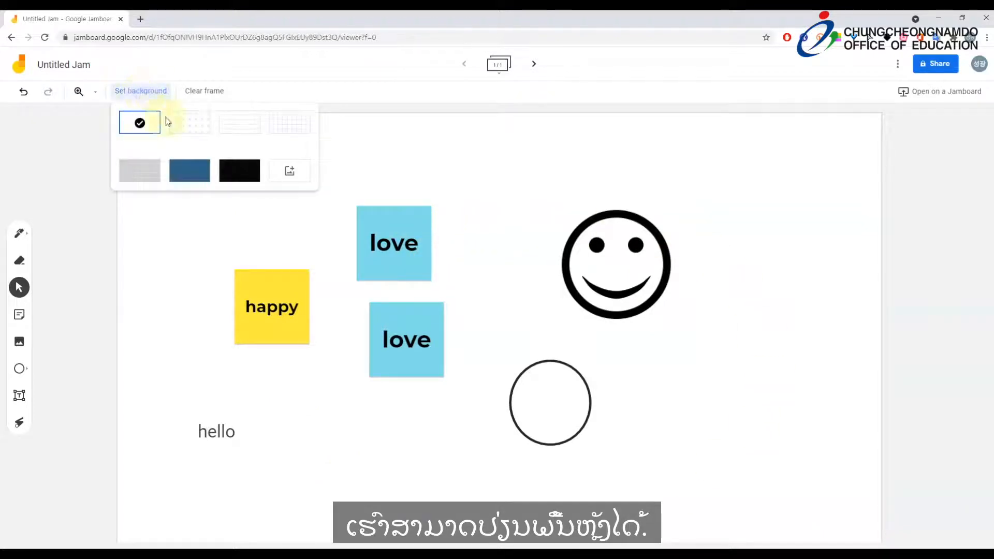
{"action": "left_click", "coordinate": [179, 127]}
{"action": "left_click", "coordinate": [150, 103]}
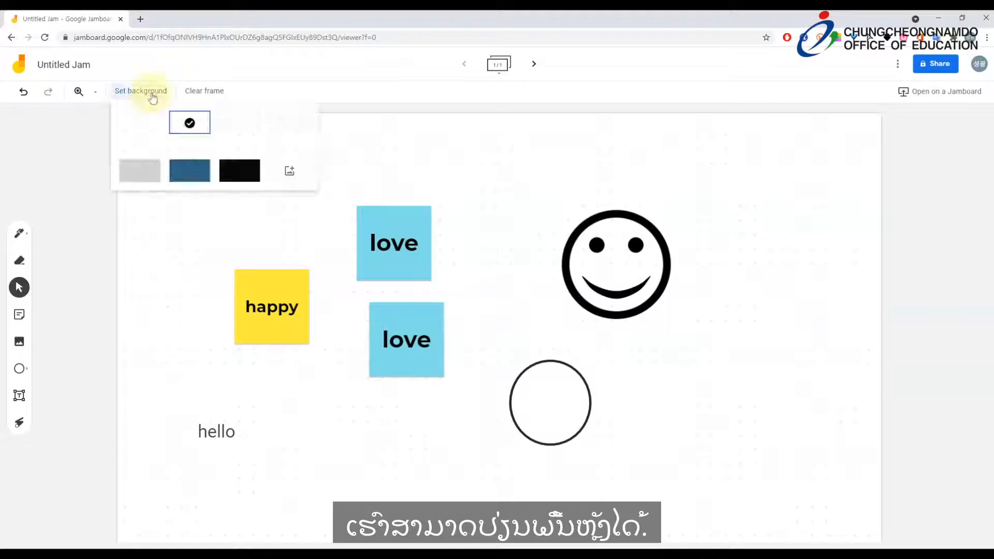
{"action": "left_click", "coordinate": [294, 129]}
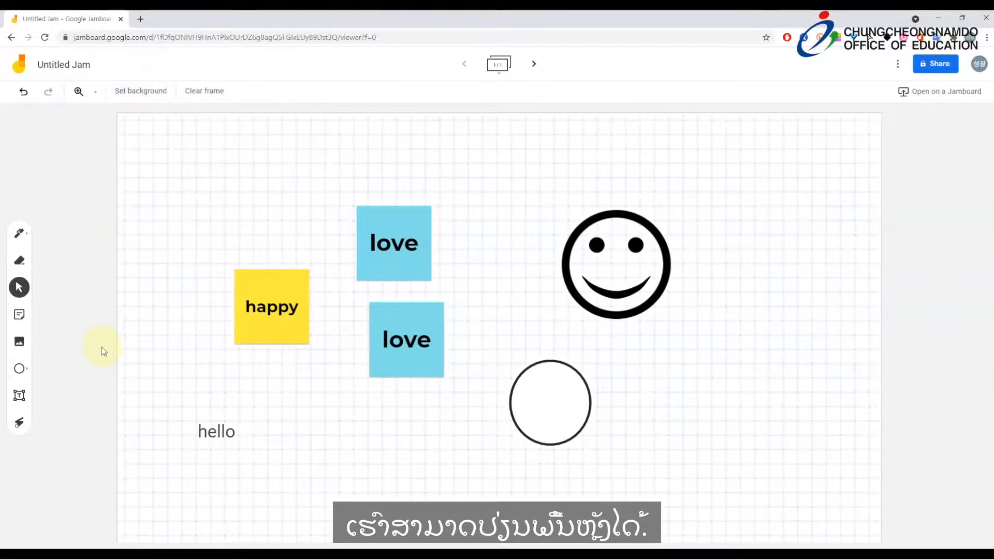
Search Google Images for "graph" and set the x-y coordinate plane picture as the frame's background
{"action": "left_click", "coordinate": [142, 94]}
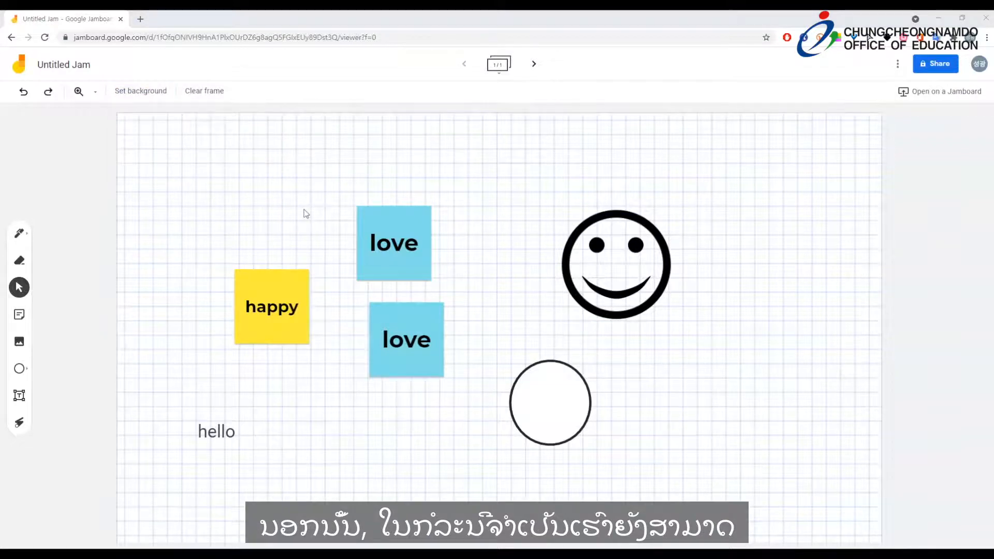
{"action": "left_click", "coordinate": [155, 92]}
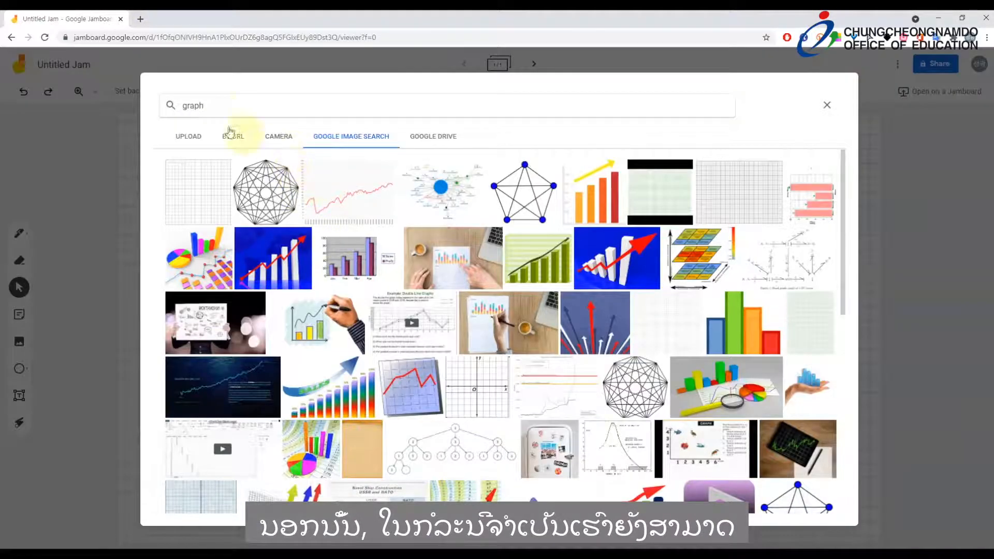
{"action": "double_click", "coordinate": [219, 108]}
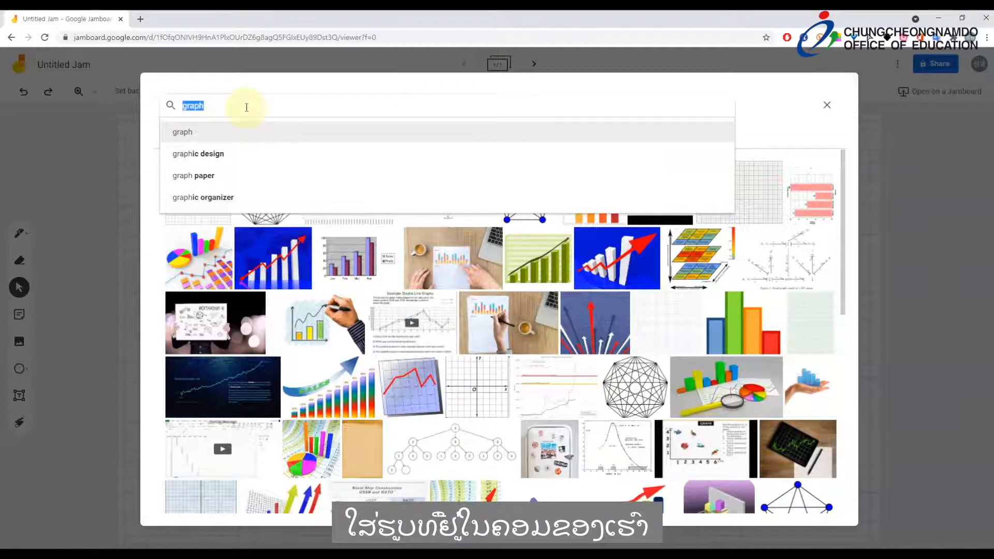
{"action": "left_click_drag", "start_coordinate": [247, 107], "coordinate": [168, 113]}
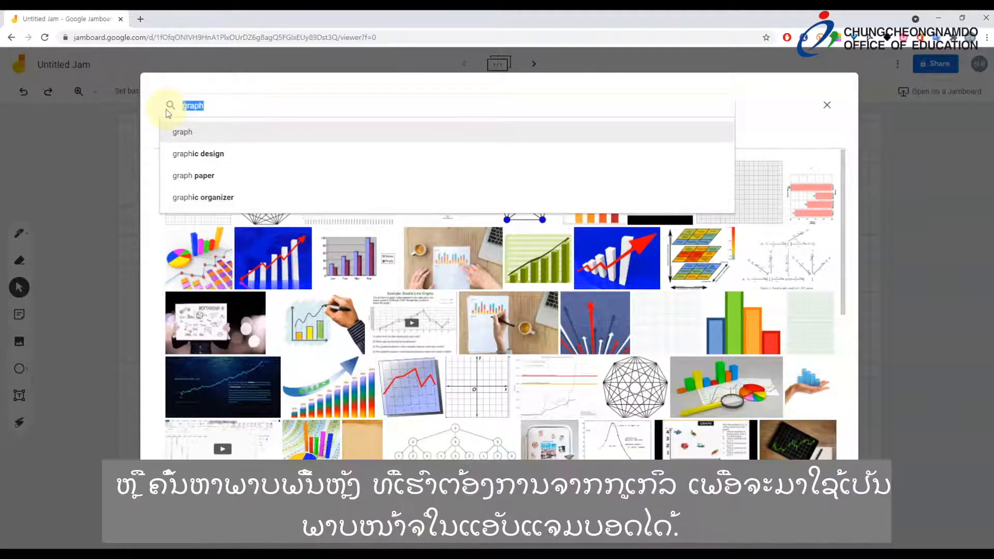
{"action": "key", "text": "Return"}
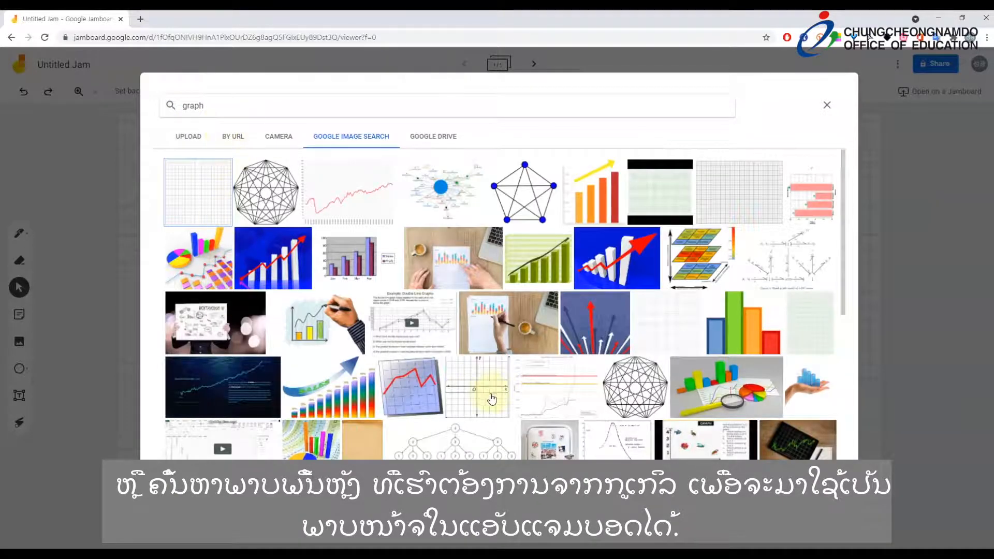
{"action": "left_click", "coordinate": [489, 398]}
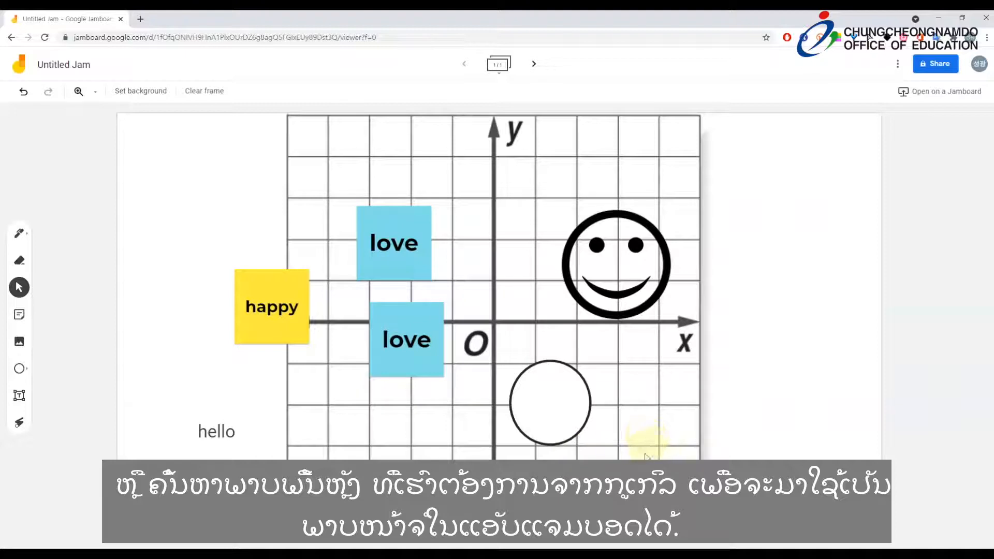
Spread the sticky notes, circle and smiley face outward over the four quadrants of the coordinate plane
{"action": "left_click_drag", "start_coordinate": [409, 349], "coordinate": [412, 424]}
{"action": "left_click_drag", "start_coordinate": [258, 316], "coordinate": [310, 430]}
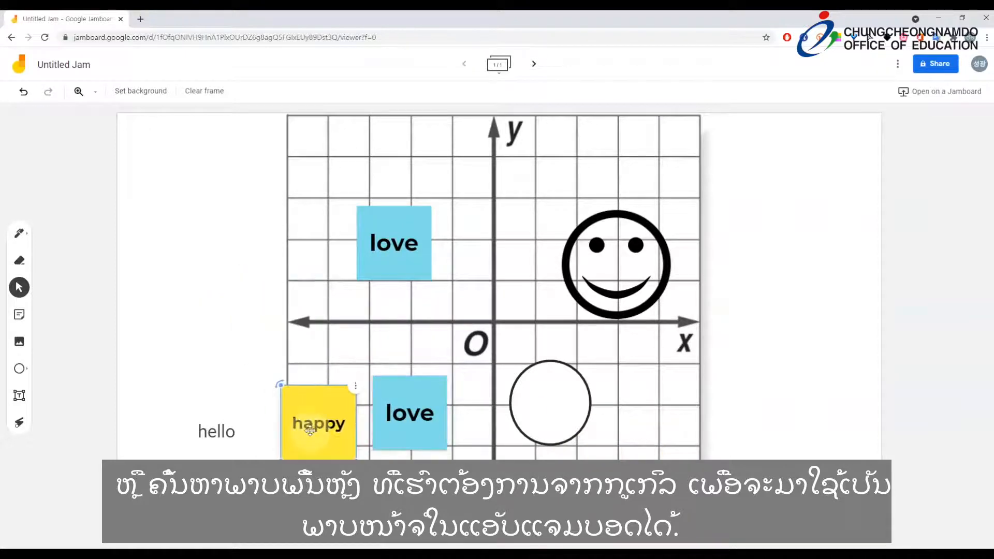
{"action": "left_click_drag", "start_coordinate": [574, 414], "coordinate": [665, 437]}
{"action": "left_click_drag", "start_coordinate": [627, 246], "coordinate": [667, 198]}
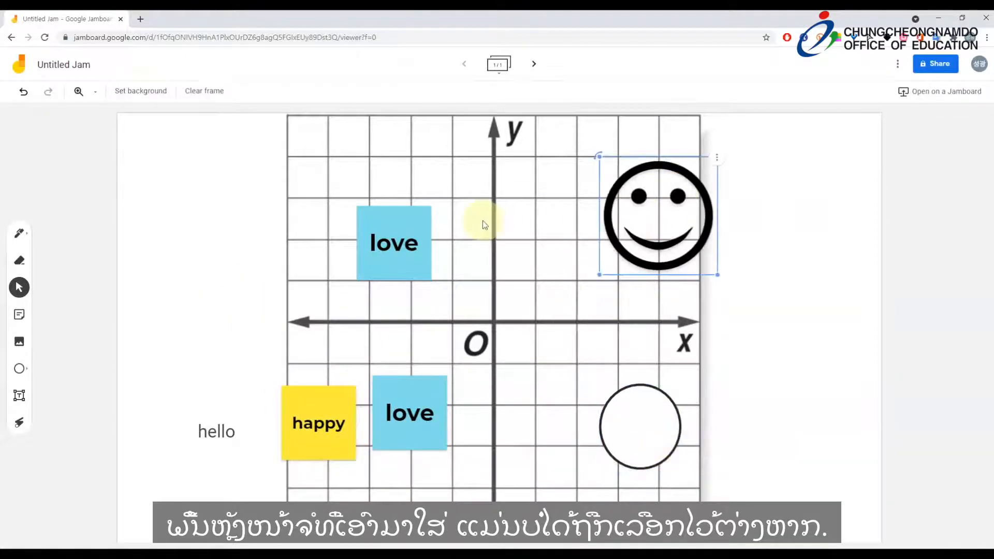
{"action": "left_click", "coordinate": [518, 221]}
{"action": "left_click_drag", "start_coordinate": [396, 236], "coordinate": [314, 206]}
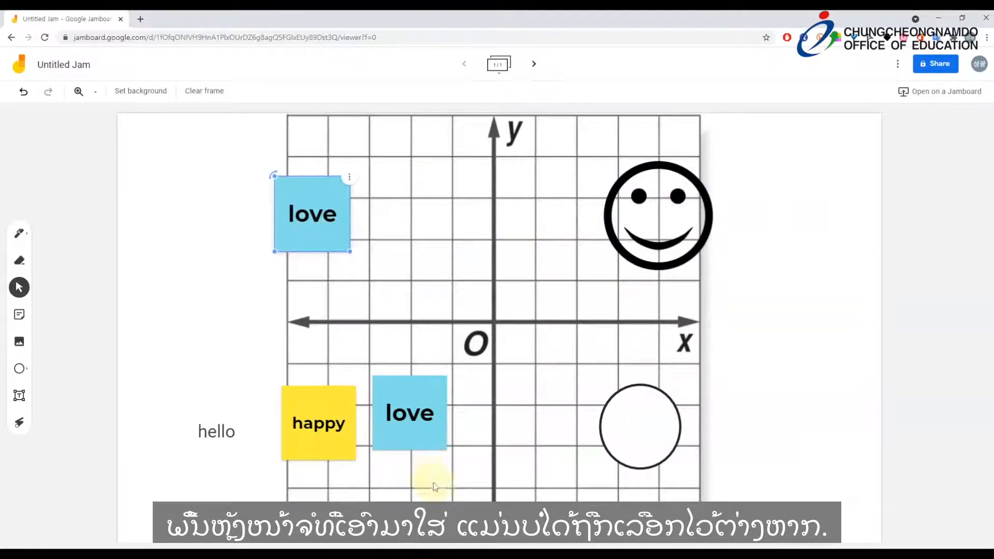
Move the circle, smiley face and sticky notes closer to the axes, keeping each in its quadrant
{"action": "left_click_drag", "start_coordinate": [417, 432], "coordinate": [444, 399]}
{"action": "left_click_drag", "start_coordinate": [311, 437], "coordinate": [325, 389]}
{"action": "left_click_drag", "start_coordinate": [604, 428], "coordinate": [517, 427]}
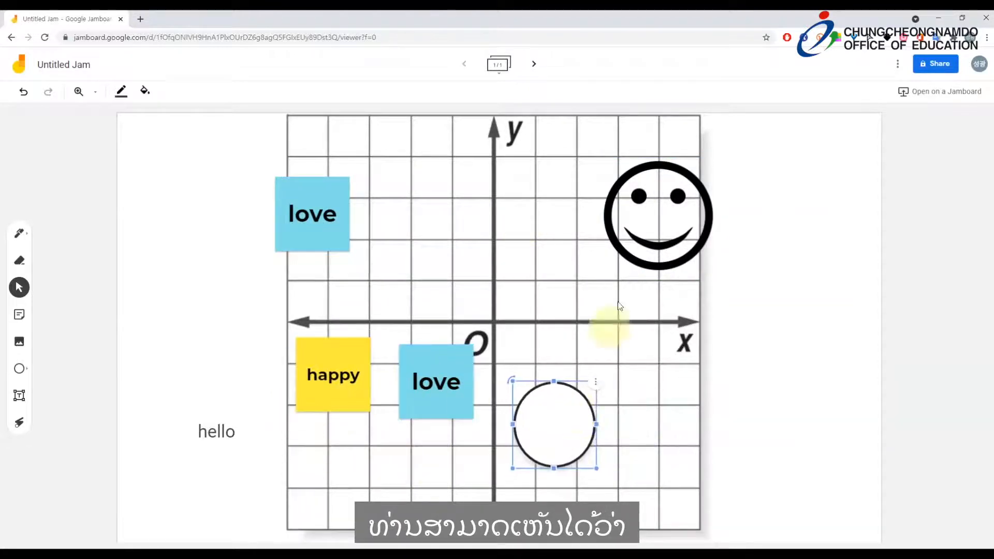
{"action": "left_click_drag", "start_coordinate": [640, 220], "coordinate": [554, 224]}
{"action": "left_click_drag", "start_coordinate": [319, 229], "coordinate": [398, 208]}
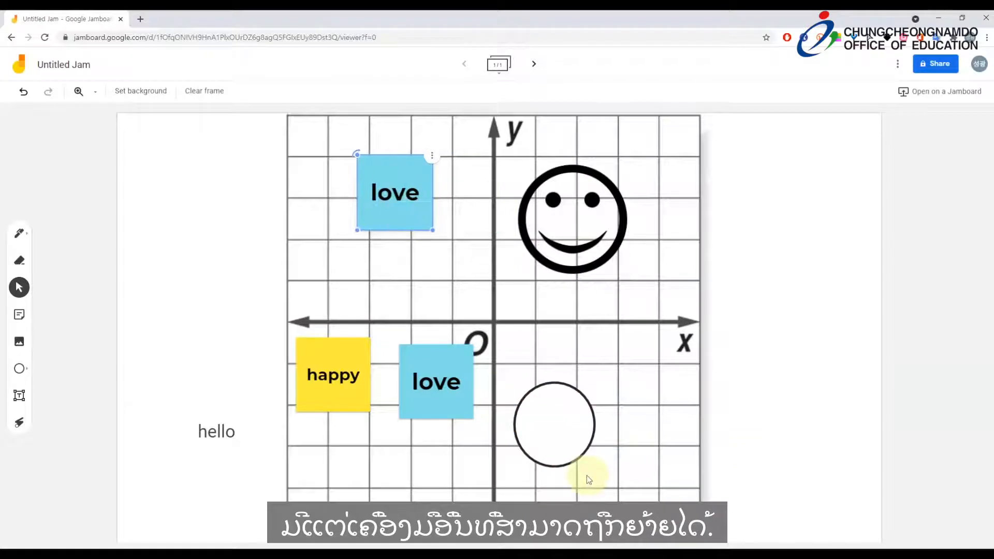
Clear all objects from the frame and reset its background to plain white
{"action": "left_click", "coordinate": [19, 260]}
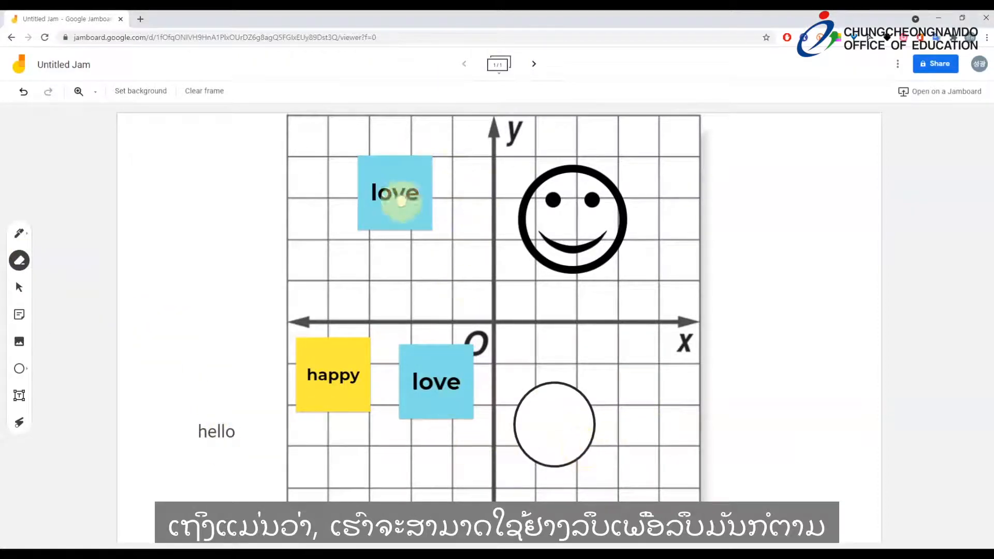
{"action": "left_click", "coordinate": [212, 97]}
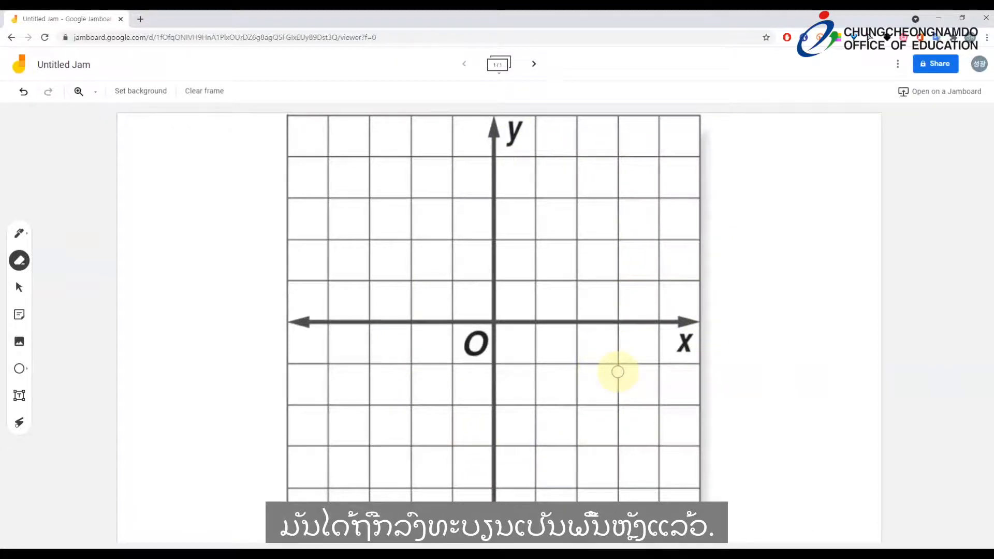
{"action": "left_click", "coordinate": [151, 95]}
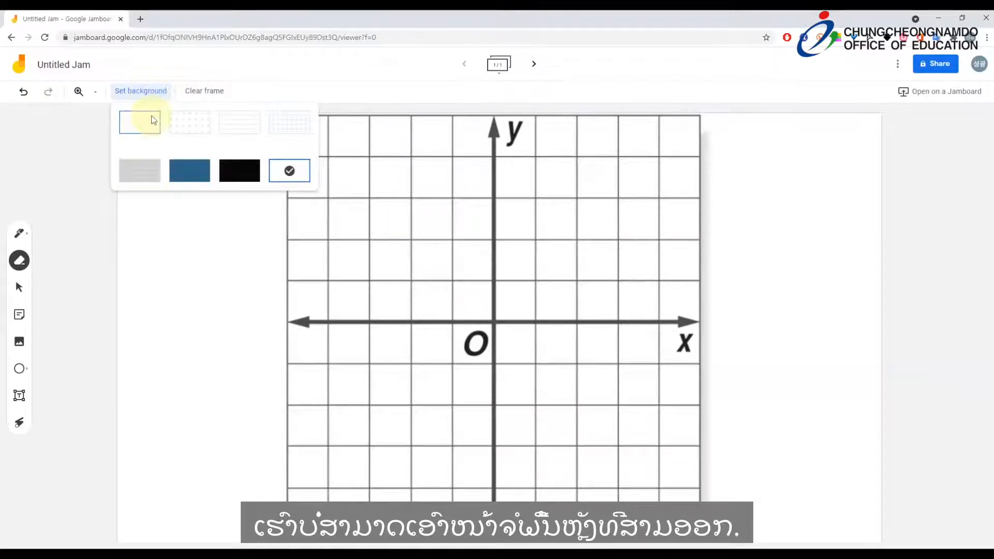
{"action": "left_click", "coordinate": [151, 125]}
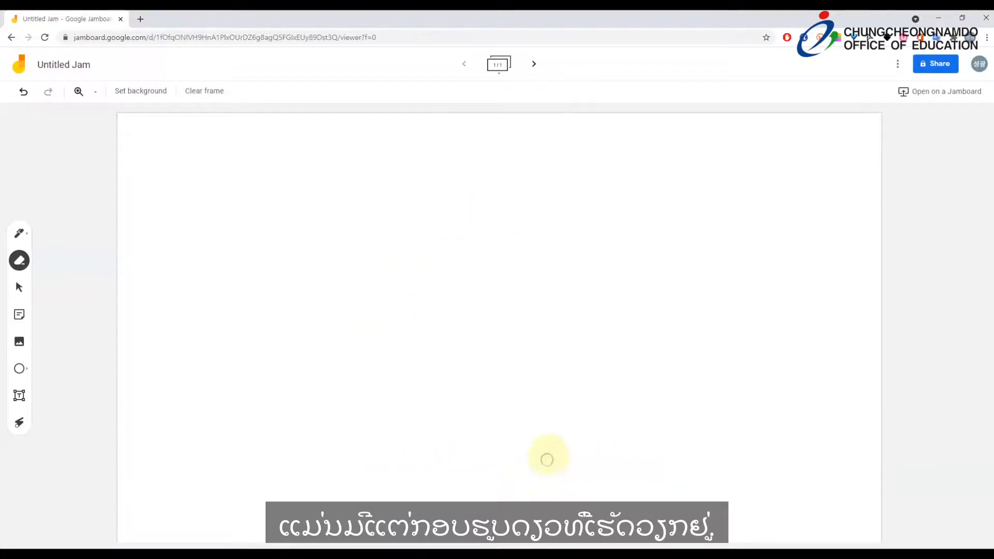
Add a second frame with the square grid background and return to the first frame
{"action": "left_click", "coordinate": [535, 66]}
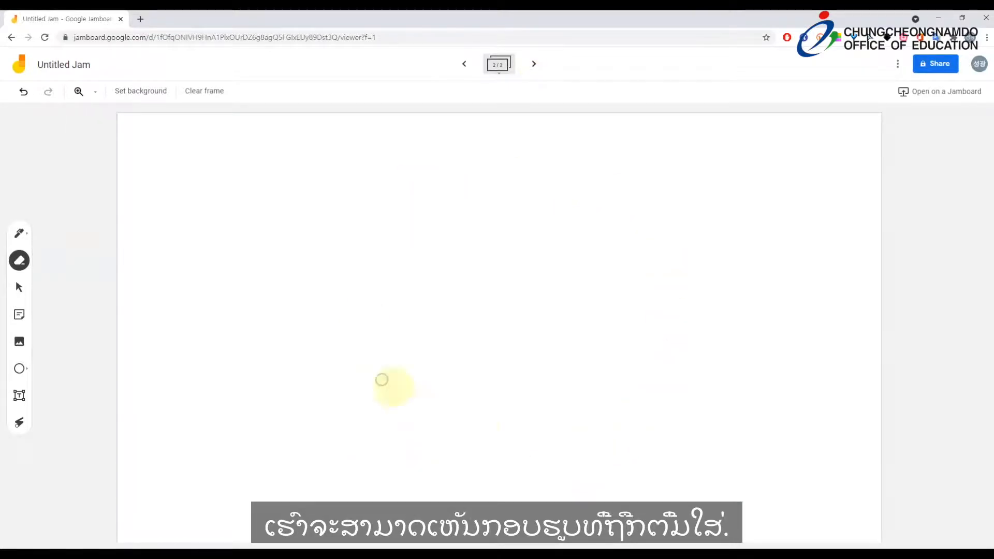
{"action": "left_click", "coordinate": [158, 93]}
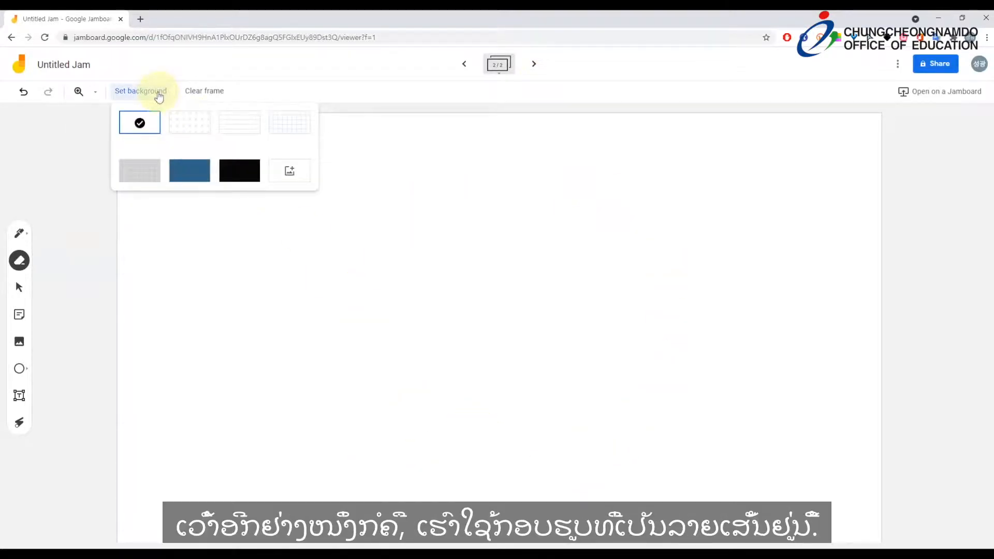
{"action": "left_click", "coordinate": [284, 122]}
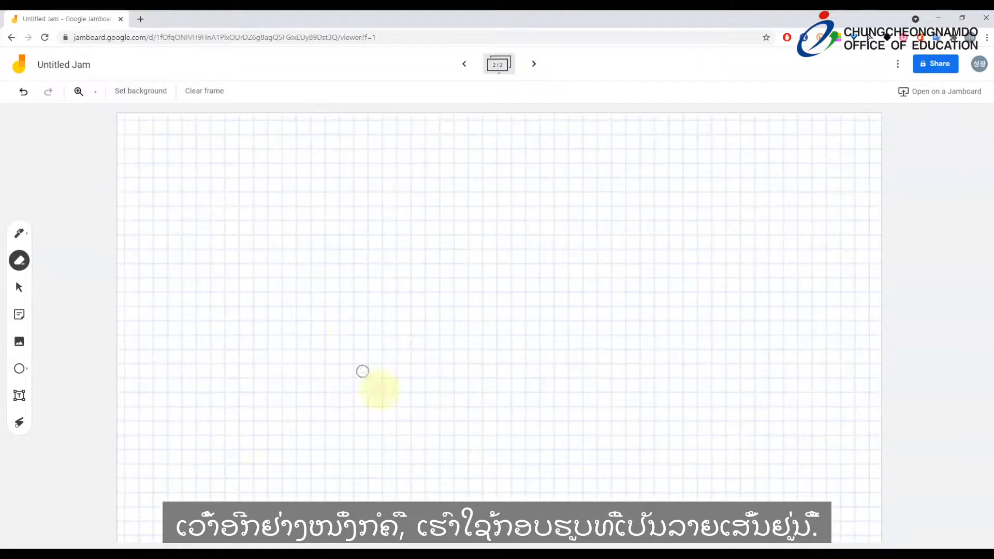
{"action": "left_click", "coordinate": [465, 65]}
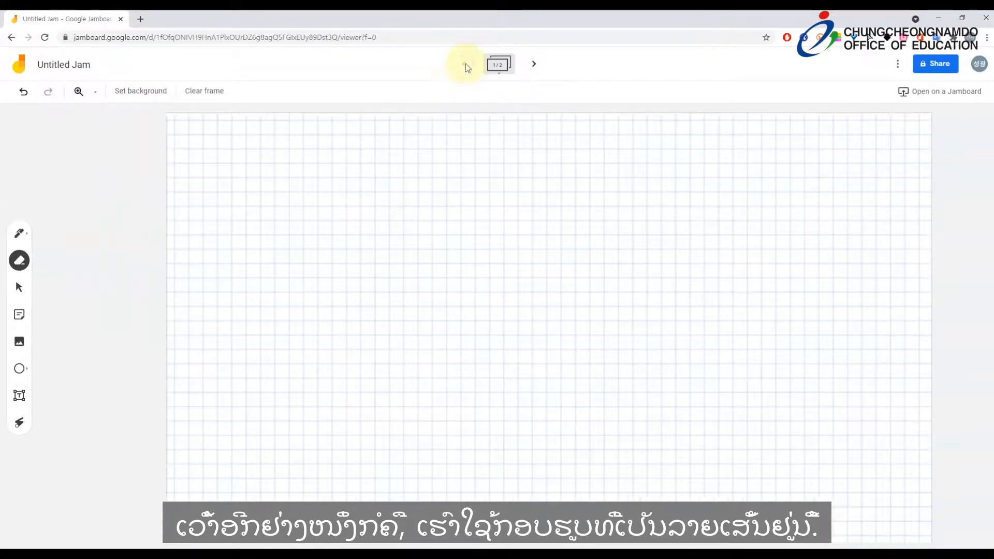
Give the first frame the gray grid background and go to the second frame
{"action": "left_click", "coordinate": [144, 93]}
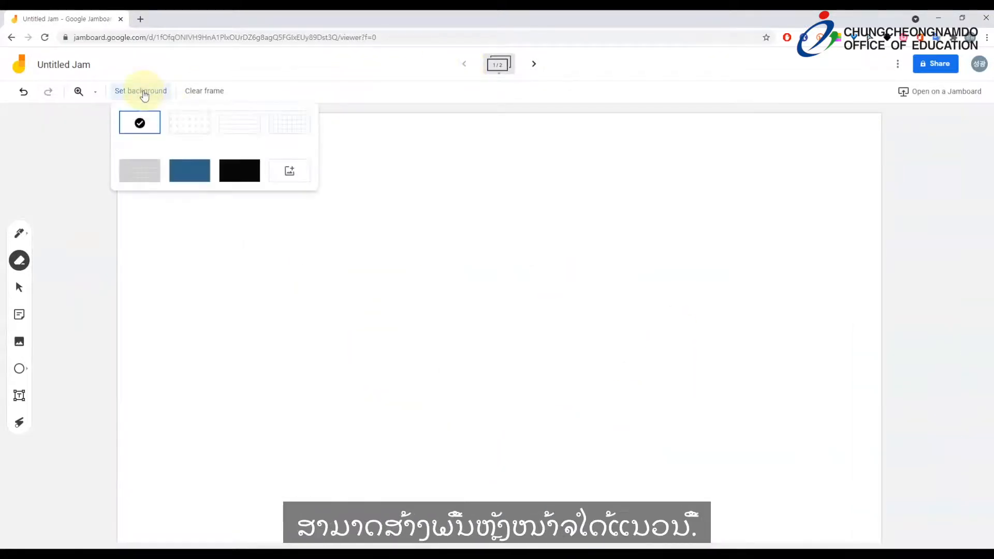
{"action": "left_click", "coordinate": [139, 170]}
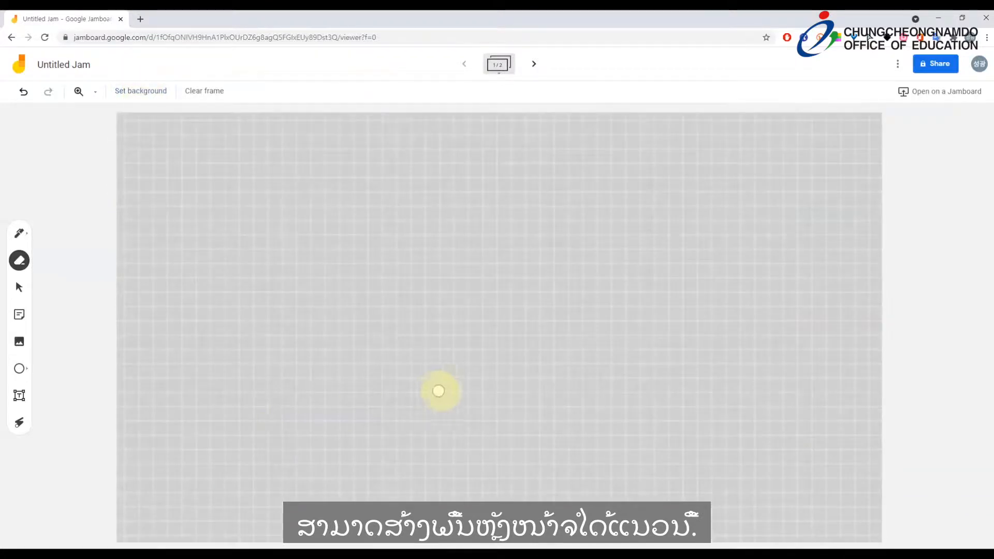
{"action": "left_click", "coordinate": [534, 64]}
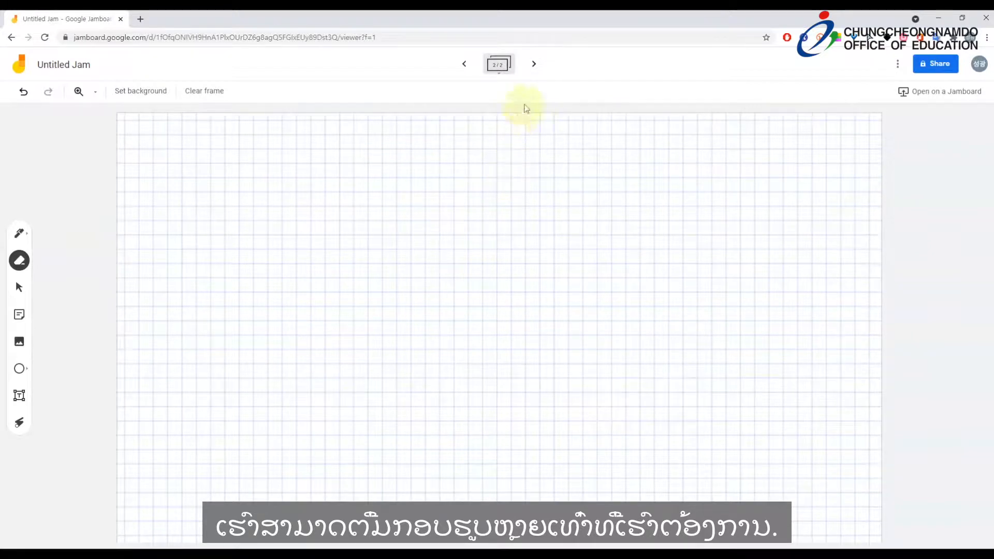
Delete the first frame with the gray grid from the frame overview and close the overview
{"action": "left_click", "coordinate": [500, 72]}
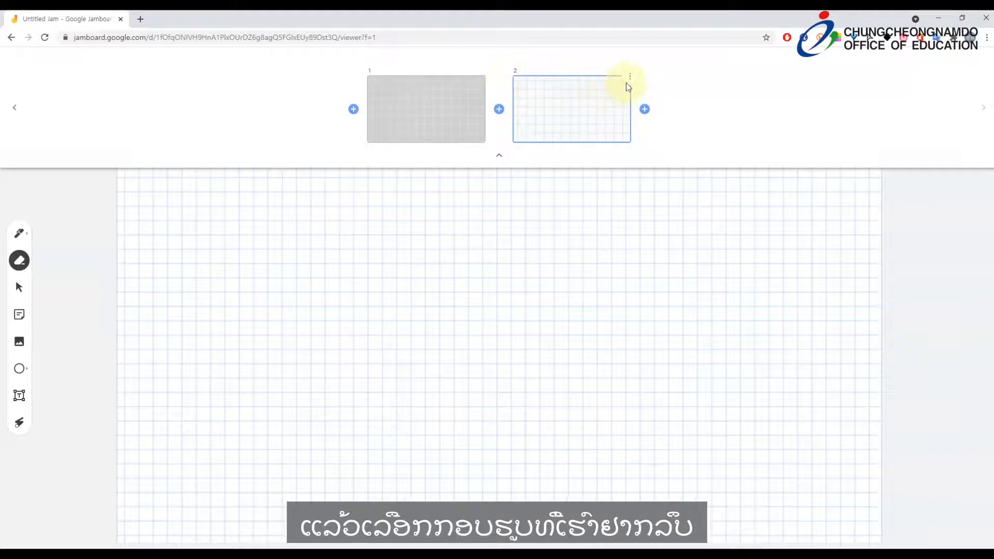
{"action": "left_click", "coordinate": [484, 81]}
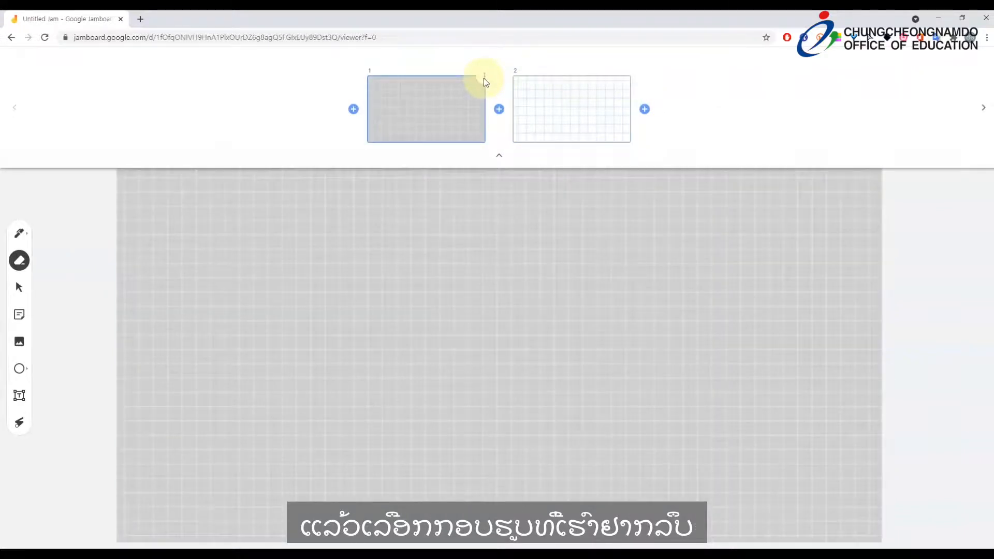
{"action": "left_click", "coordinate": [484, 77]}
{"action": "left_click", "coordinate": [464, 95]}
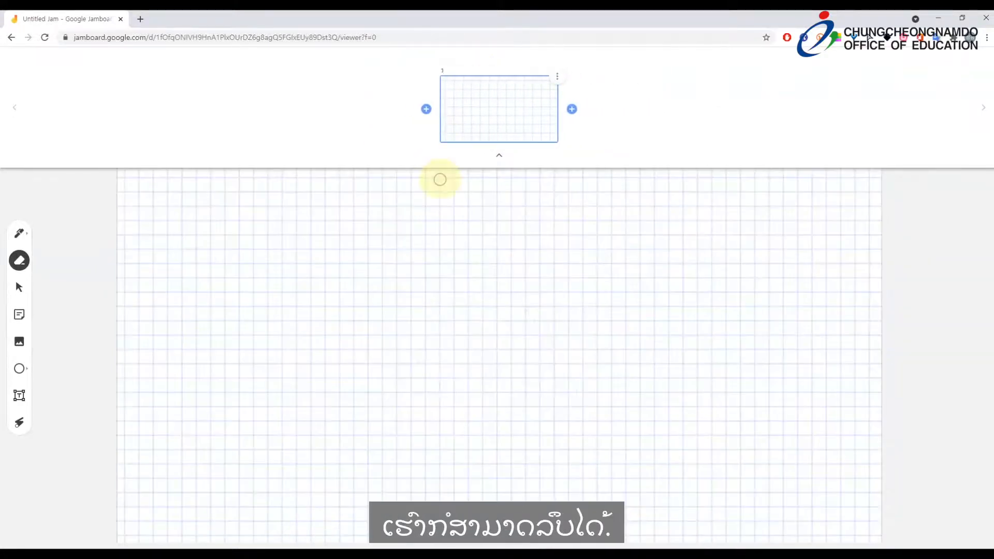
{"action": "left_click", "coordinate": [499, 155]}
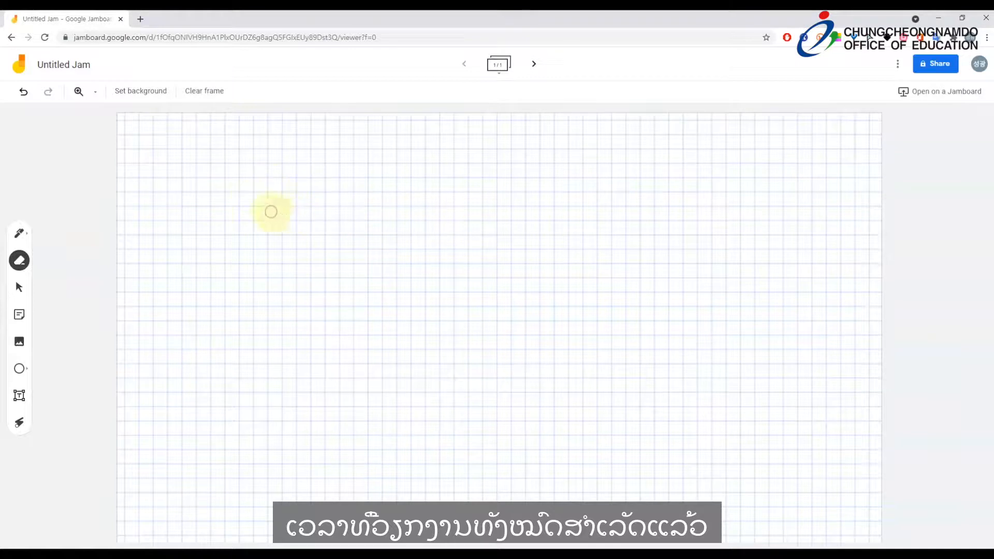
Rename the untitled jam as "happy"
{"action": "left_click", "coordinate": [87, 69]}
{"action": "type", "text": "h"}
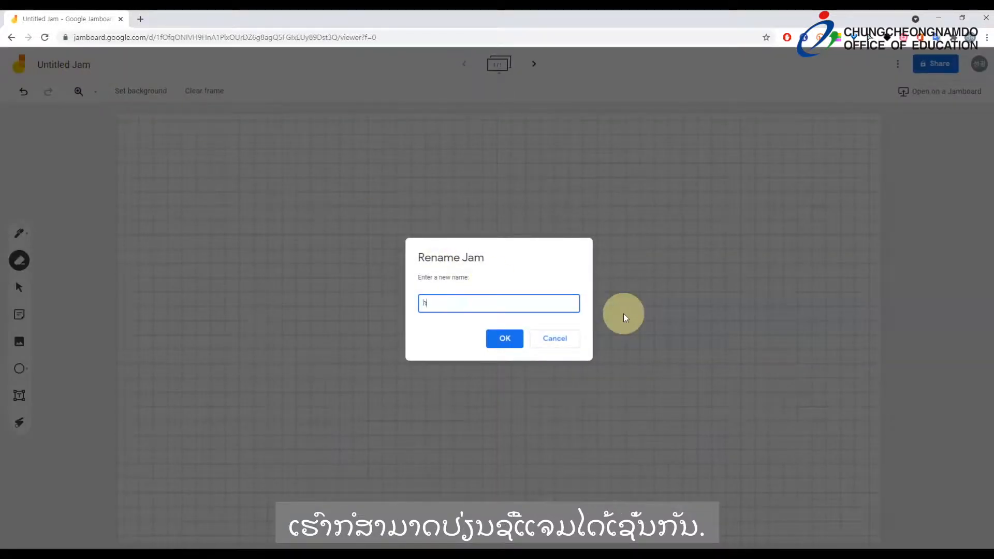
{"action": "type", "text": "appy"}
{"action": "key", "text": "Return"}
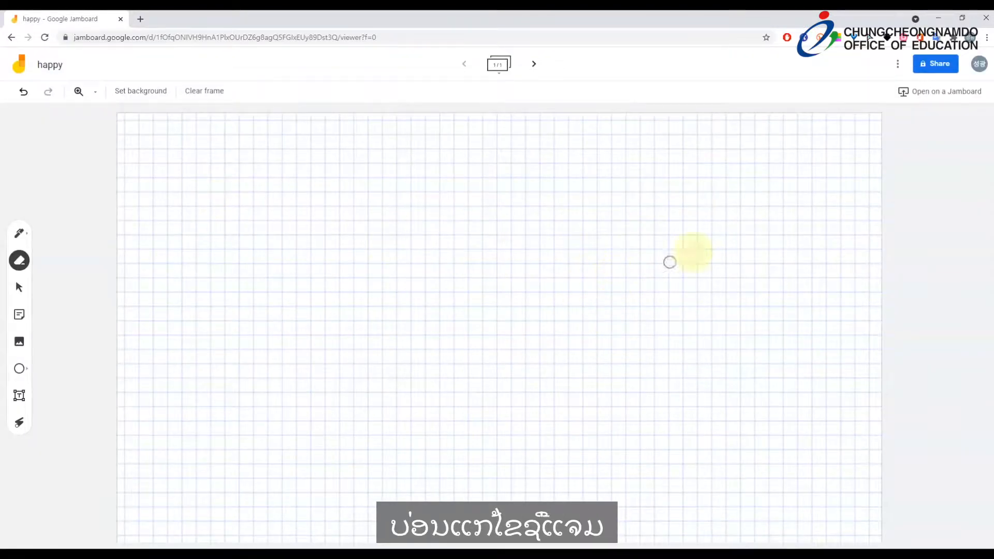
Examine the jam's additional options for renaming, downloading, saving, removing and copying, close them and activate the Select tool
{"action": "left_click", "coordinate": [894, 68]}
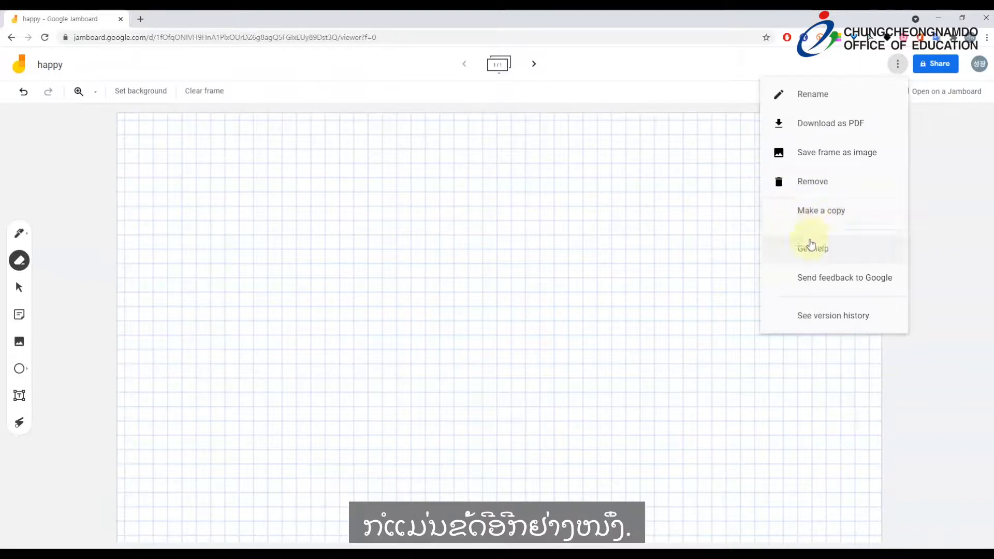
{"action": "left_click", "coordinate": [941, 203]}
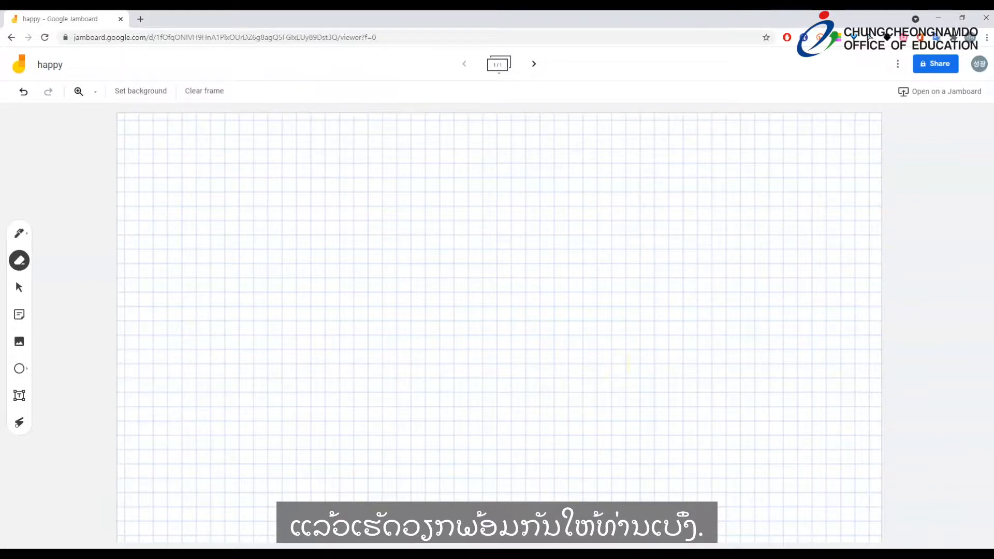
{"action": "left_click", "coordinate": [20, 287]}
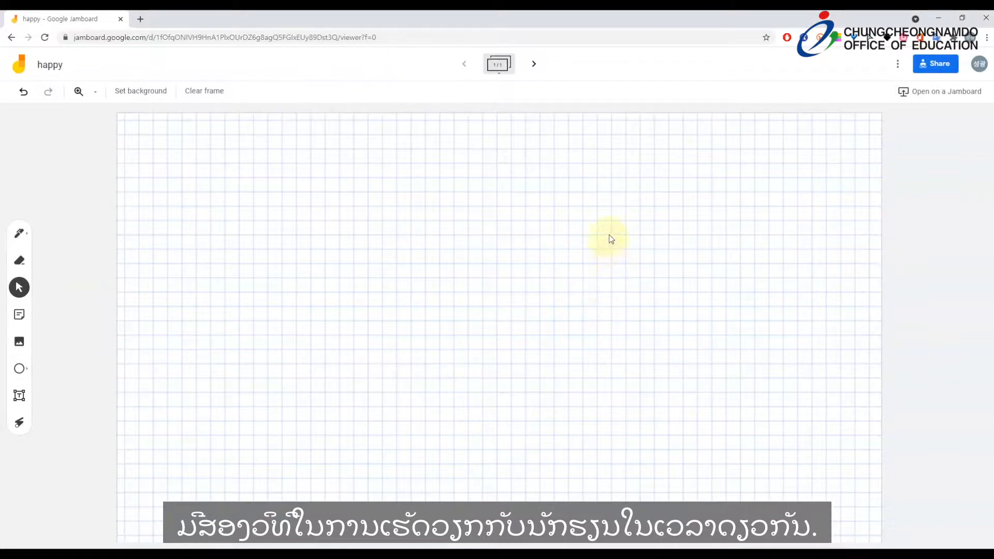
Open the jam's sharing settings, view the suggested people to invite, and close them without adding anyone
{"action": "left_click", "coordinate": [945, 64]}
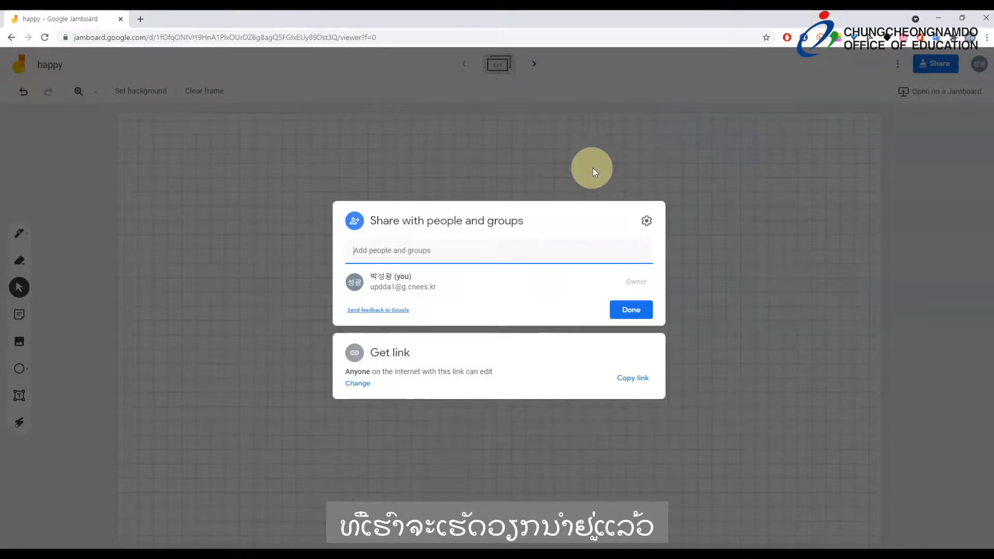
{"action": "left_click", "coordinate": [426, 251]}
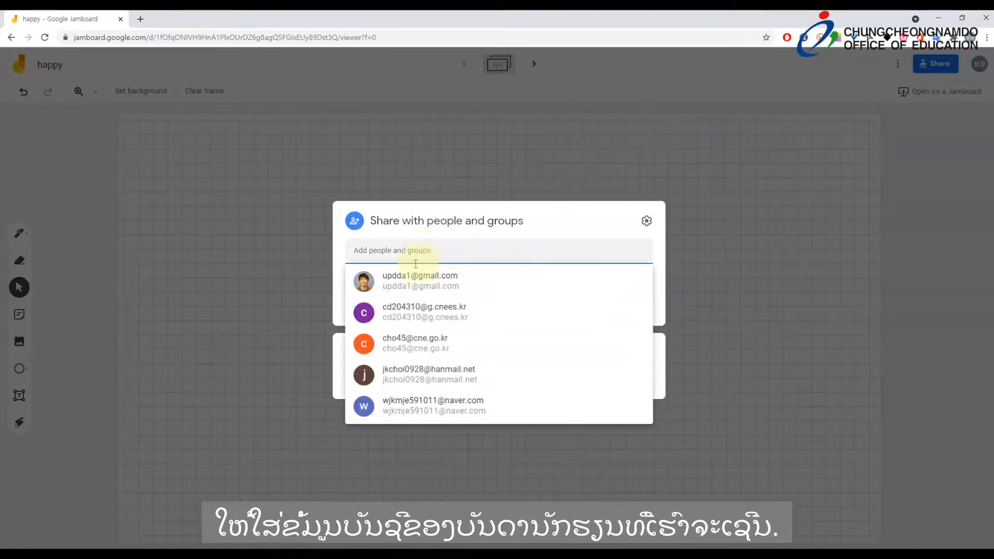
{"action": "left_click", "coordinate": [310, 227]}
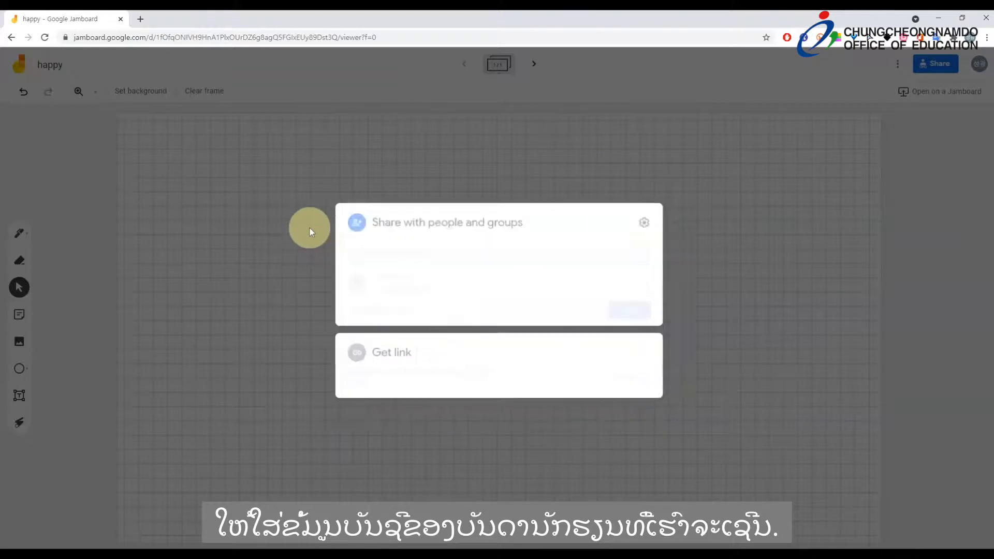
{"action": "left_click", "coordinate": [310, 228]}
Reopen the jam's sharing settings and set the link access to Anyone with the link
{"action": "left_click", "coordinate": [937, 75]}
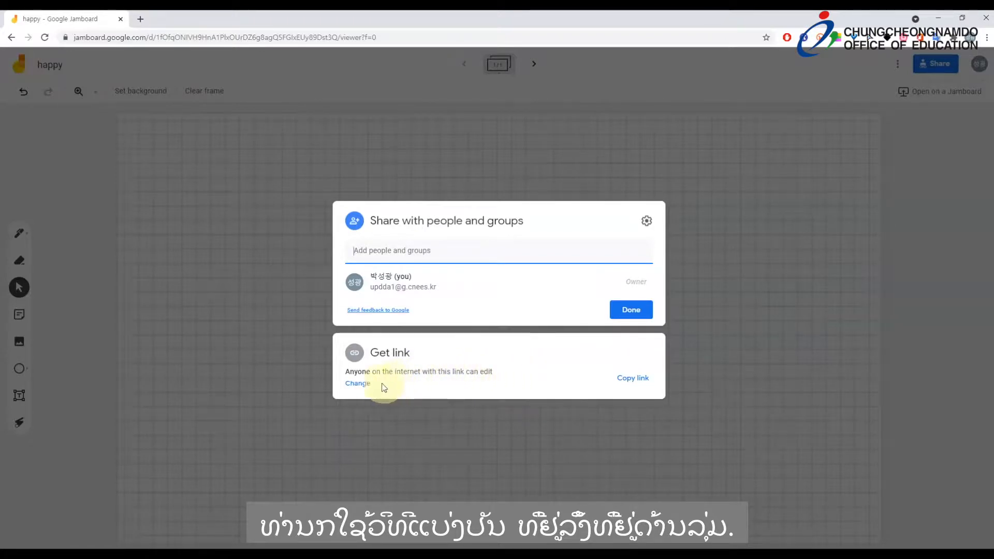
{"action": "left_click", "coordinate": [362, 384]}
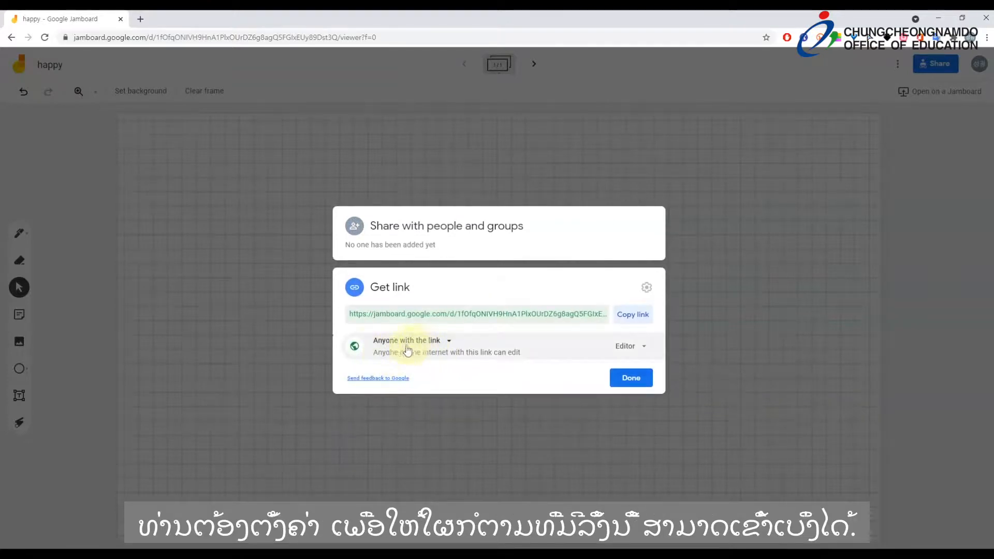
{"action": "left_click", "coordinate": [447, 342]}
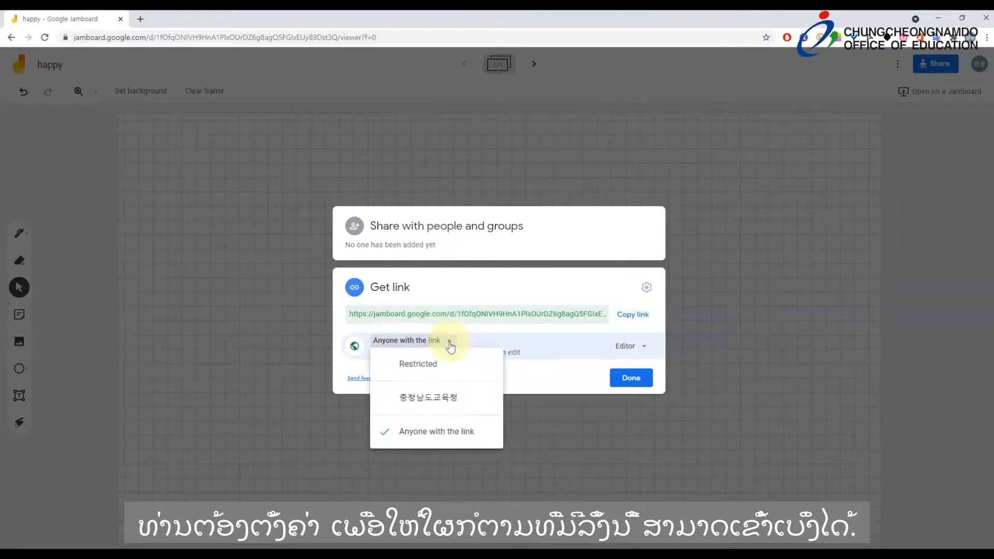
{"action": "left_click", "coordinate": [444, 437]}
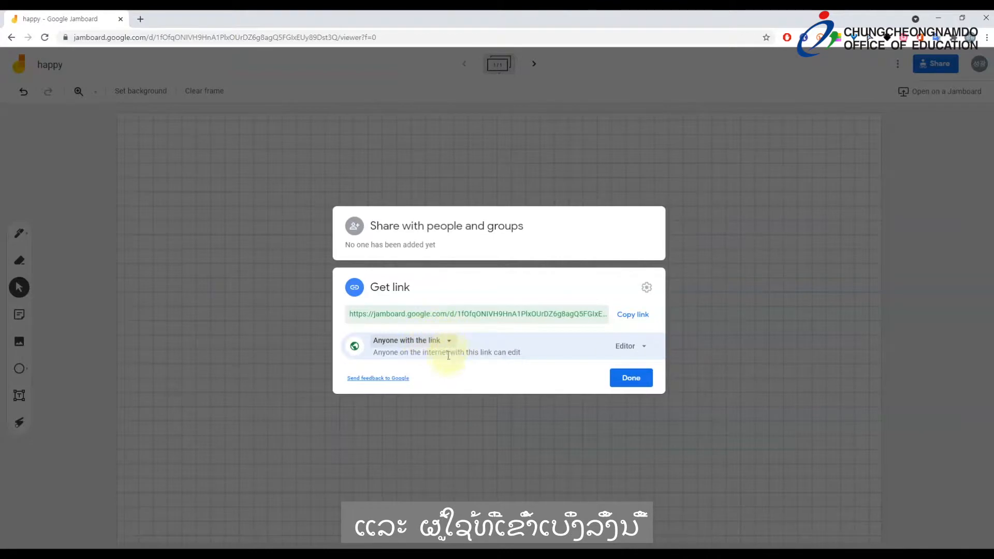
Switch the link permission to Viewer and set it back to Editor
{"action": "left_click", "coordinate": [642, 352]}
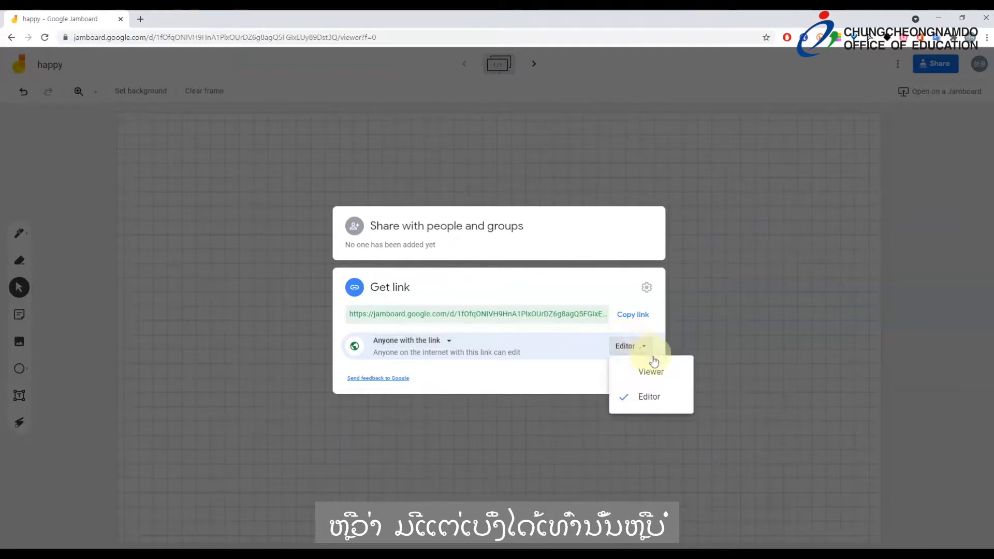
{"action": "left_click", "coordinate": [653, 376]}
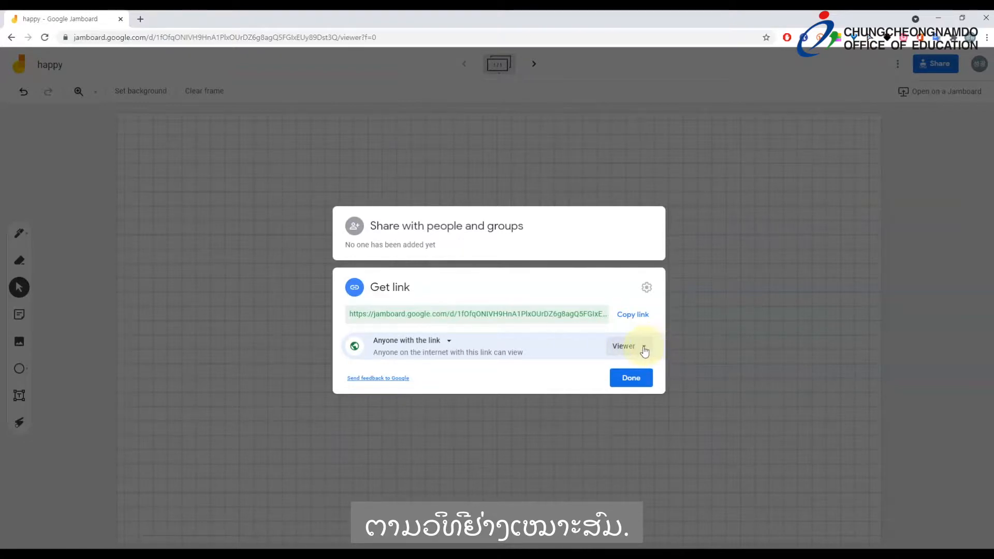
{"action": "left_click", "coordinate": [644, 348]}
{"action": "left_click", "coordinate": [647, 398]}
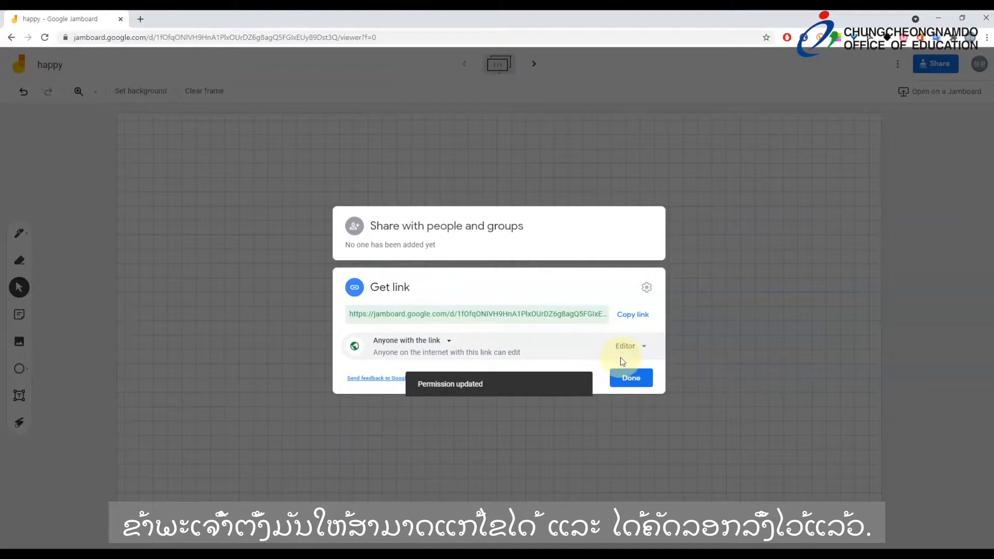
Copy the jam's sharing link and paste it into a new text box near the frame's middle, widening the box to three lines
{"action": "left_click", "coordinate": [633, 316]}
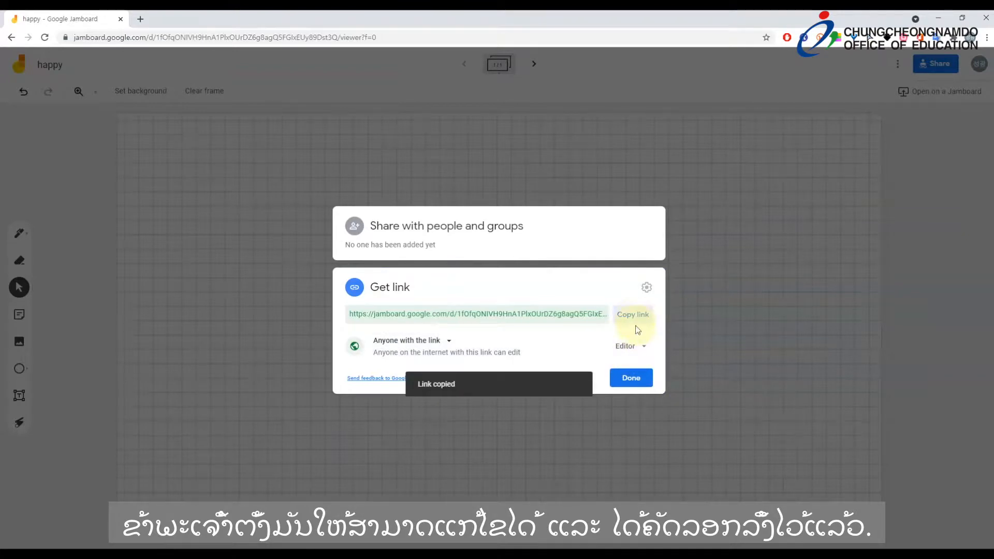
{"action": "left_click", "coordinate": [631, 378]}
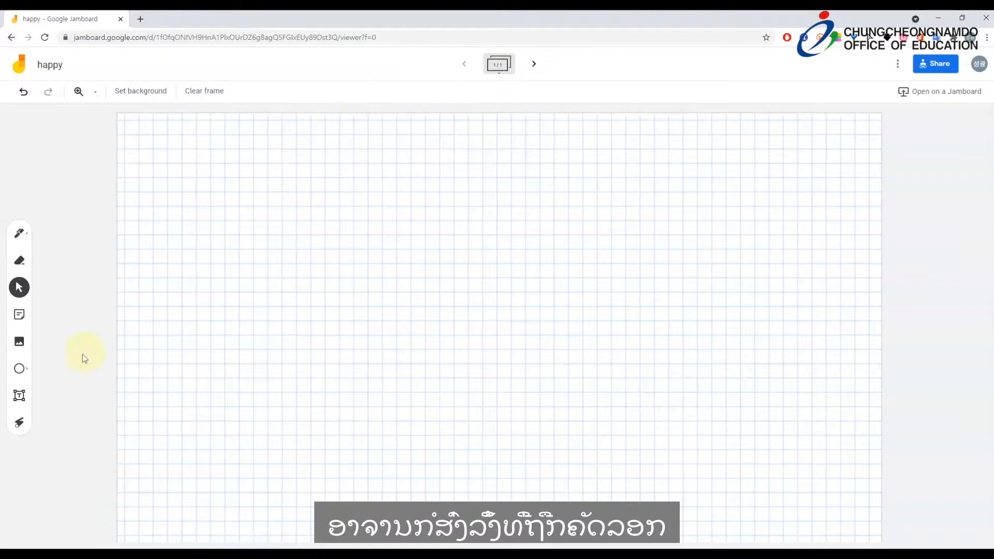
{"action": "left_click", "coordinate": [19, 395]}
{"action": "left_click", "coordinate": [330, 279]}
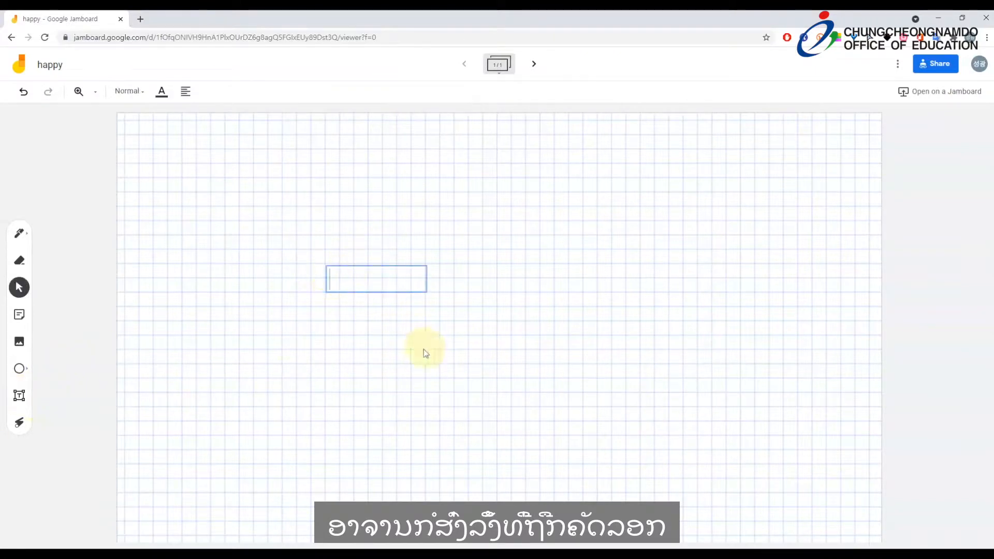
{"action": "key", "text": "ctrl+v"}
{"action": "left_click_drag", "start_coordinate": [430, 371], "coordinate": [715, 317]}
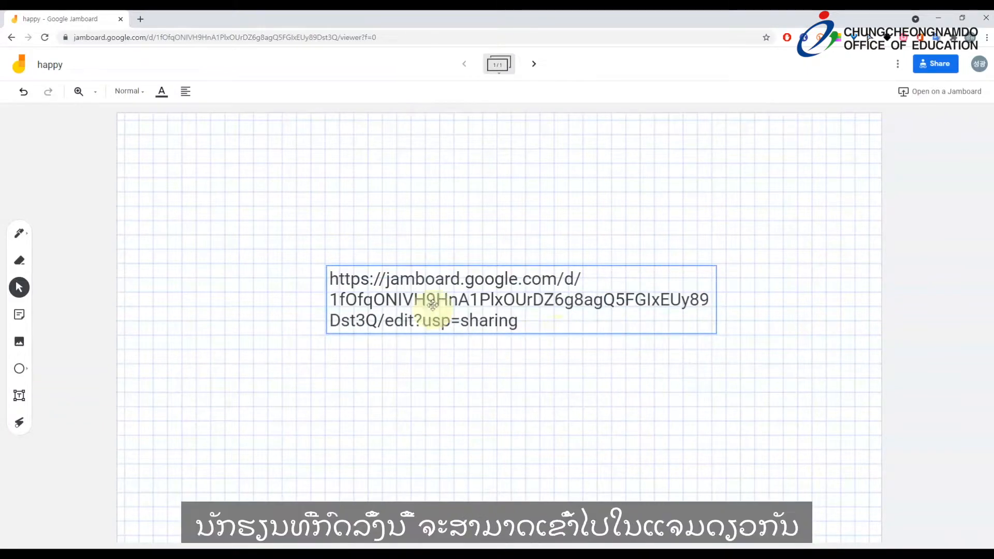
{"action": "left_click", "coordinate": [421, 291]}
{"action": "left_click", "coordinate": [524, 388]}
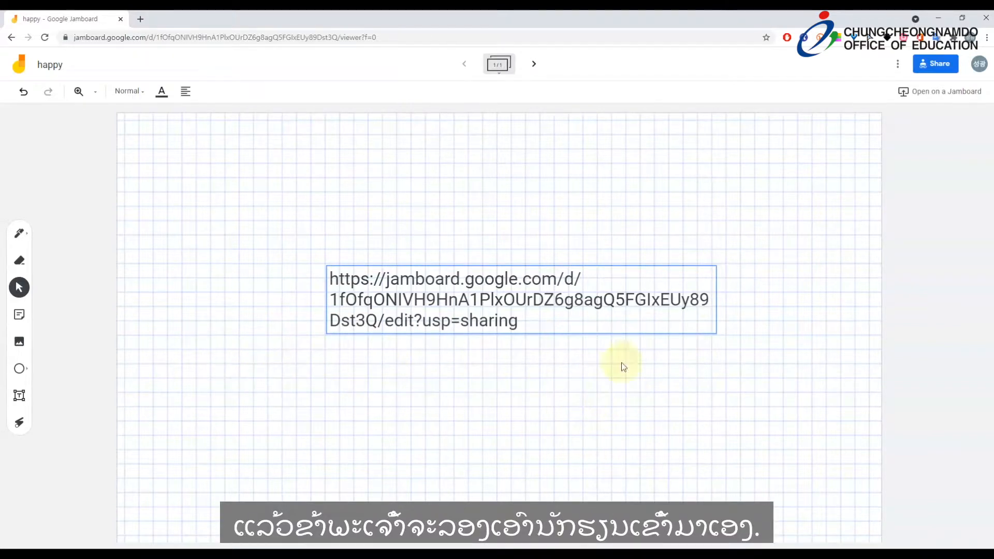
{"action": "left_click", "coordinate": [812, 274]}
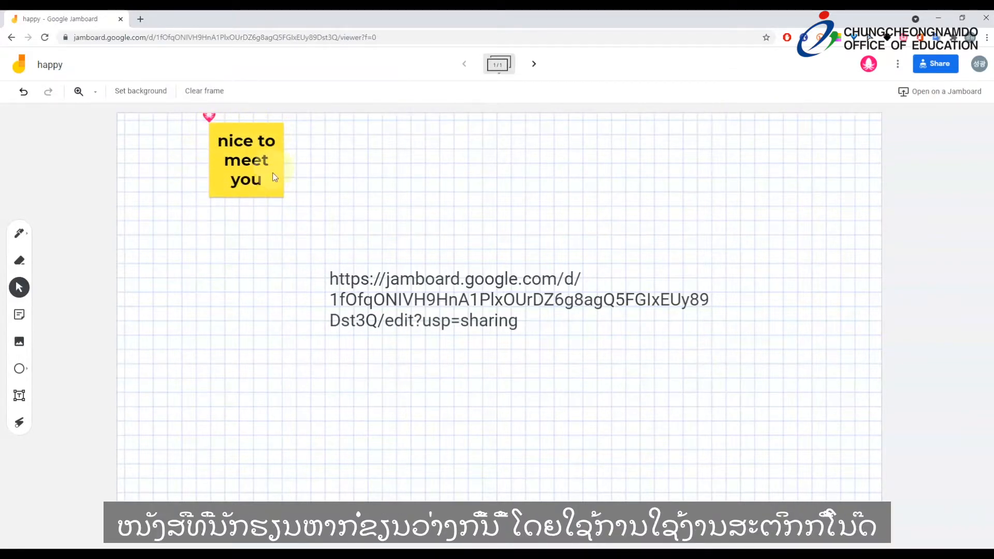
Leave the happy jam for the list of recent jams and open the Animal jam
{"action": "left_click", "coordinate": [255, 356]}
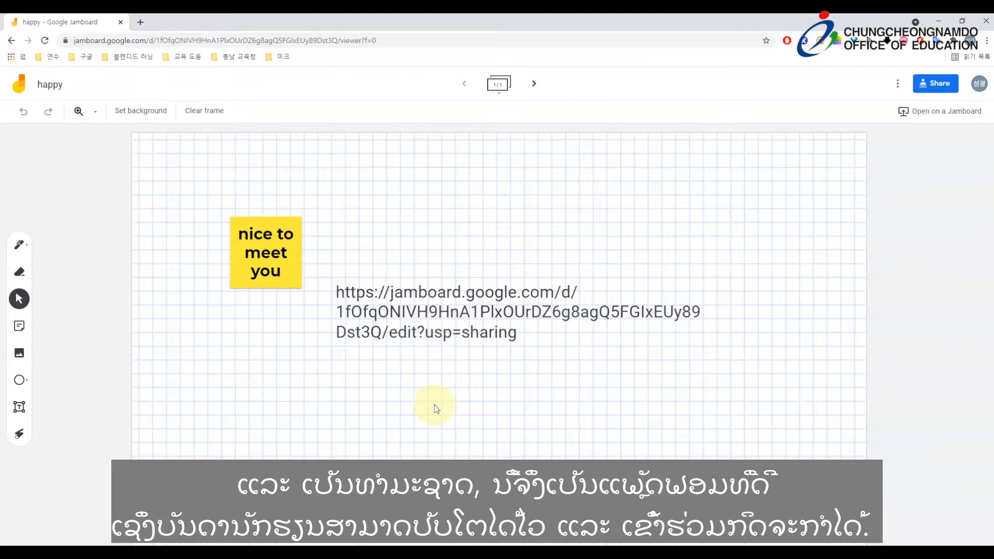
{"action": "left_click", "coordinate": [21, 88]}
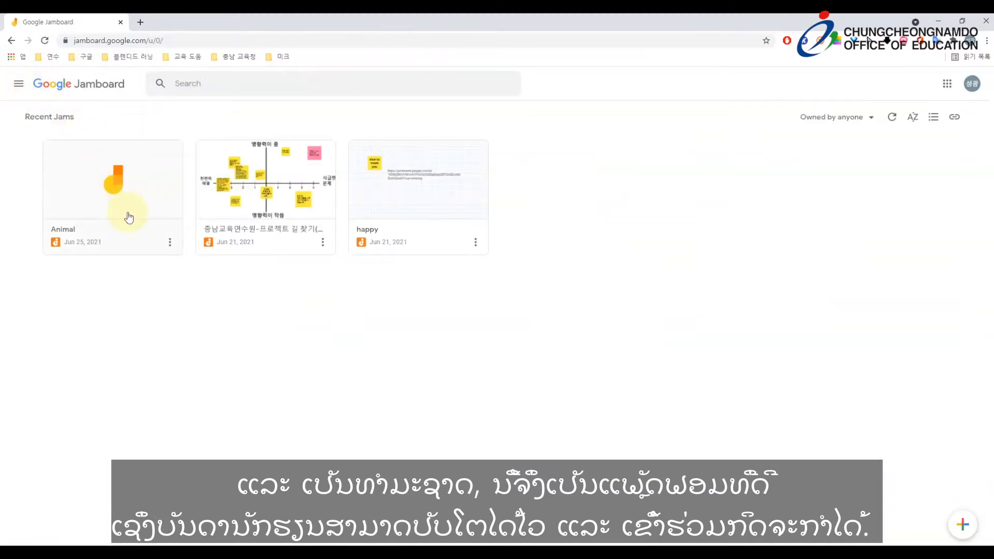
{"action": "left_click", "coordinate": [131, 207]}
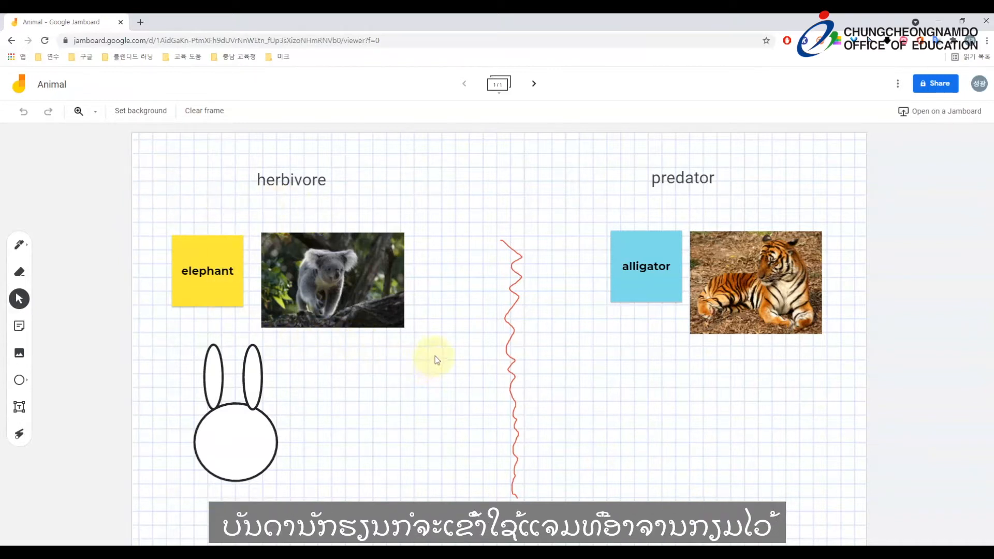
Select the elephant sticky note, the koala picture and the rabbit's head circle one after another to point them out
{"action": "left_click", "coordinate": [228, 287]}
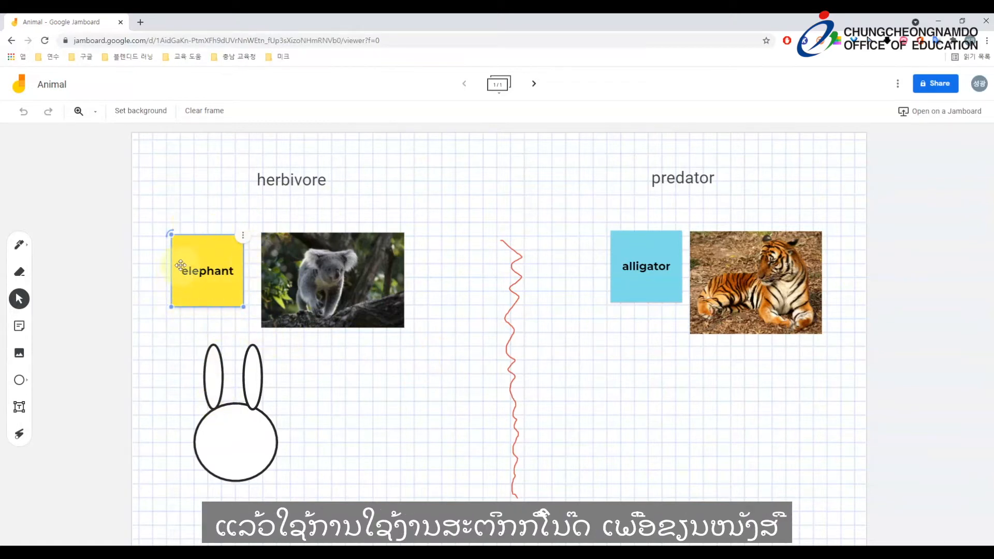
{"action": "left_click", "coordinate": [329, 292]}
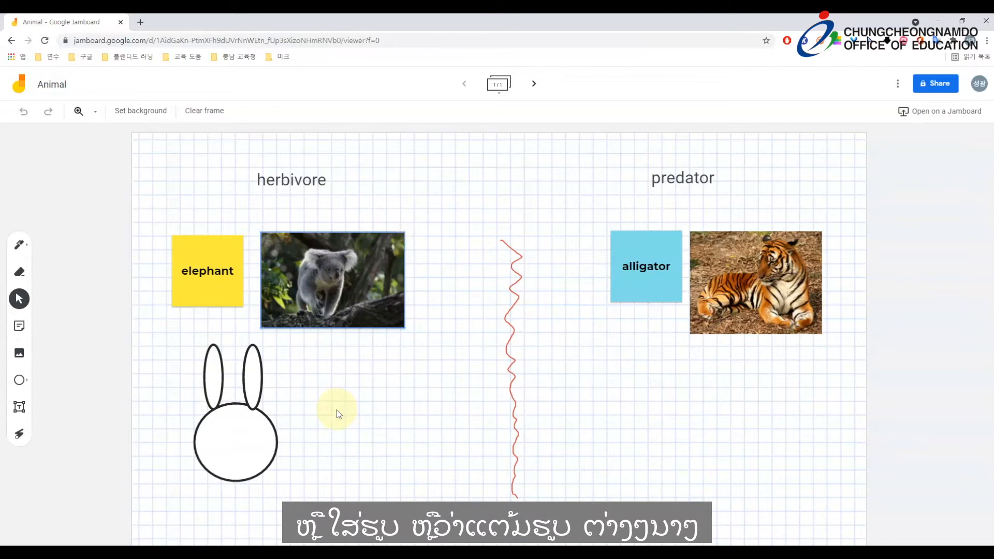
{"action": "left_click", "coordinate": [270, 440]}
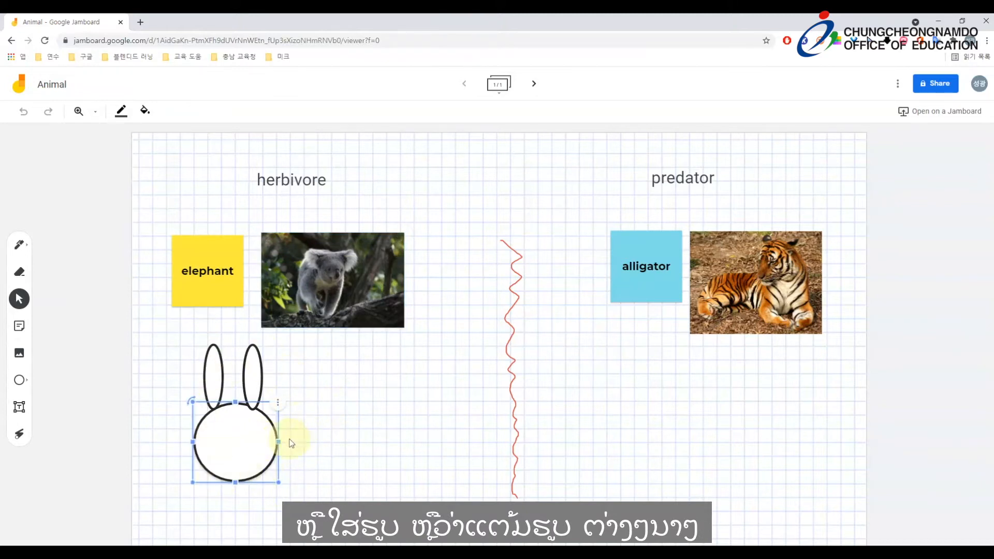